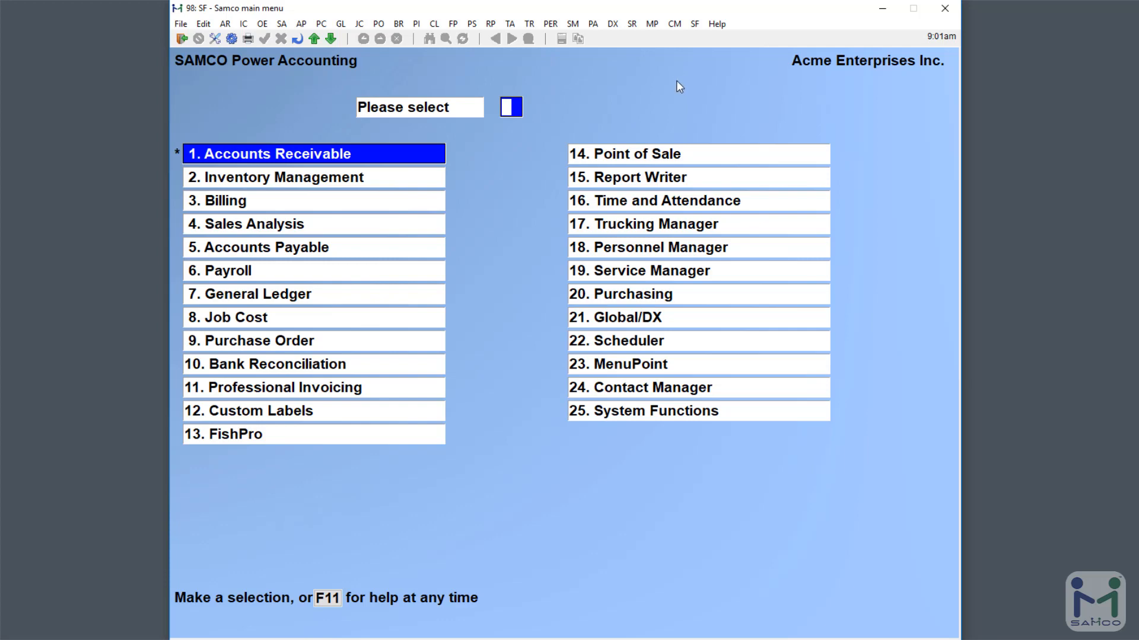
- Open Accounts Receivable Setup > Control information, where field 20 Use cust active flag reads N
text(1)
key(Return)
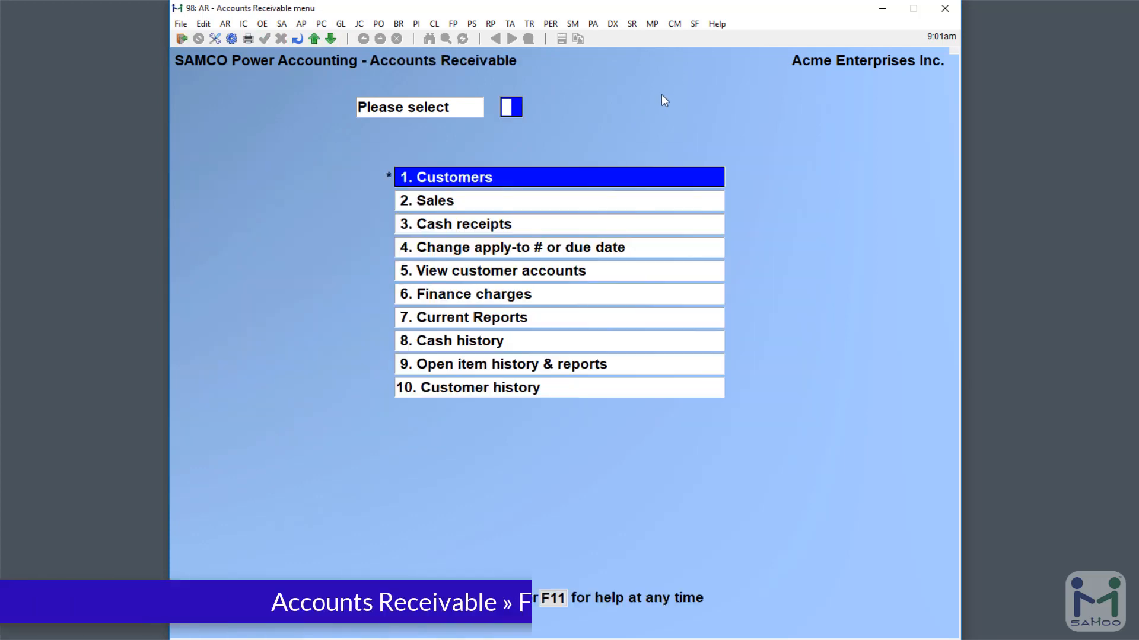
key(F2)
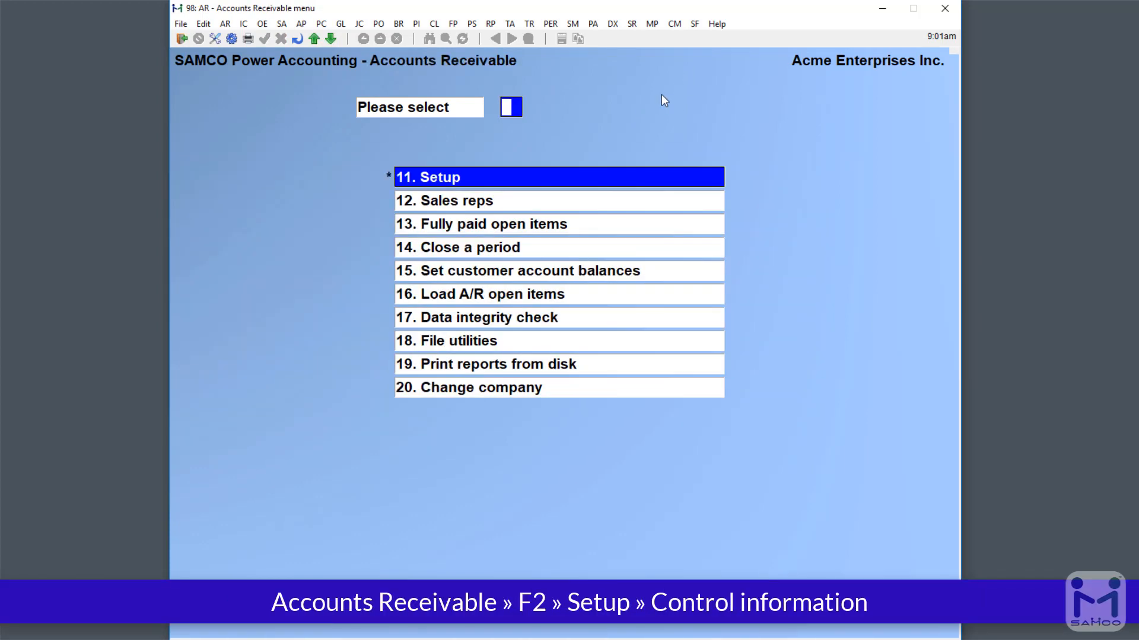
key(Return)
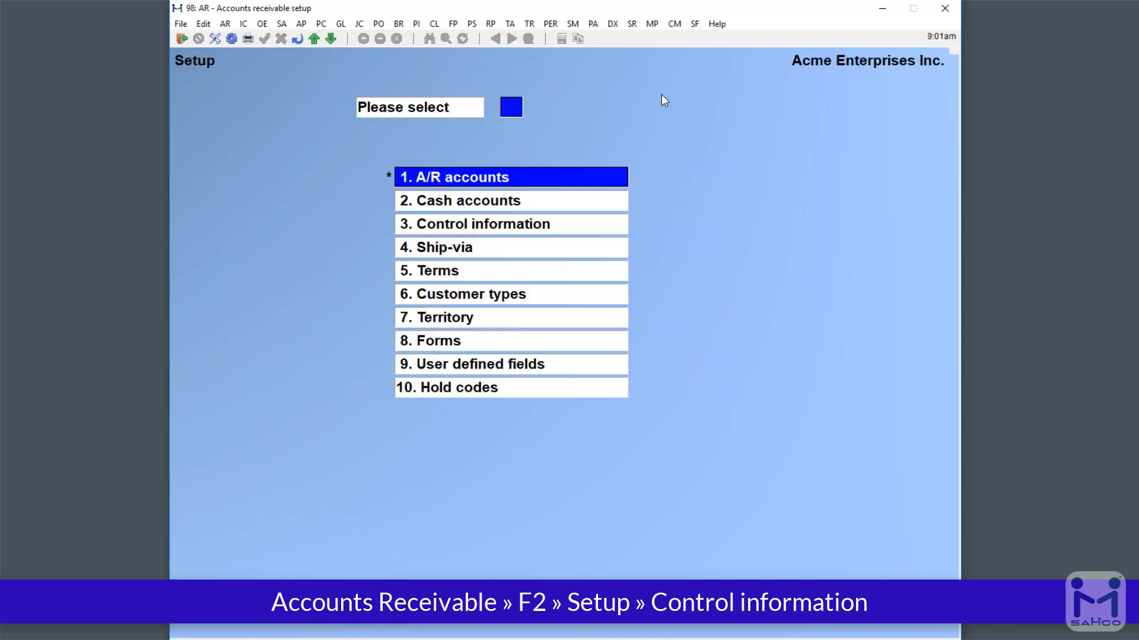
text(3)
key(Return)
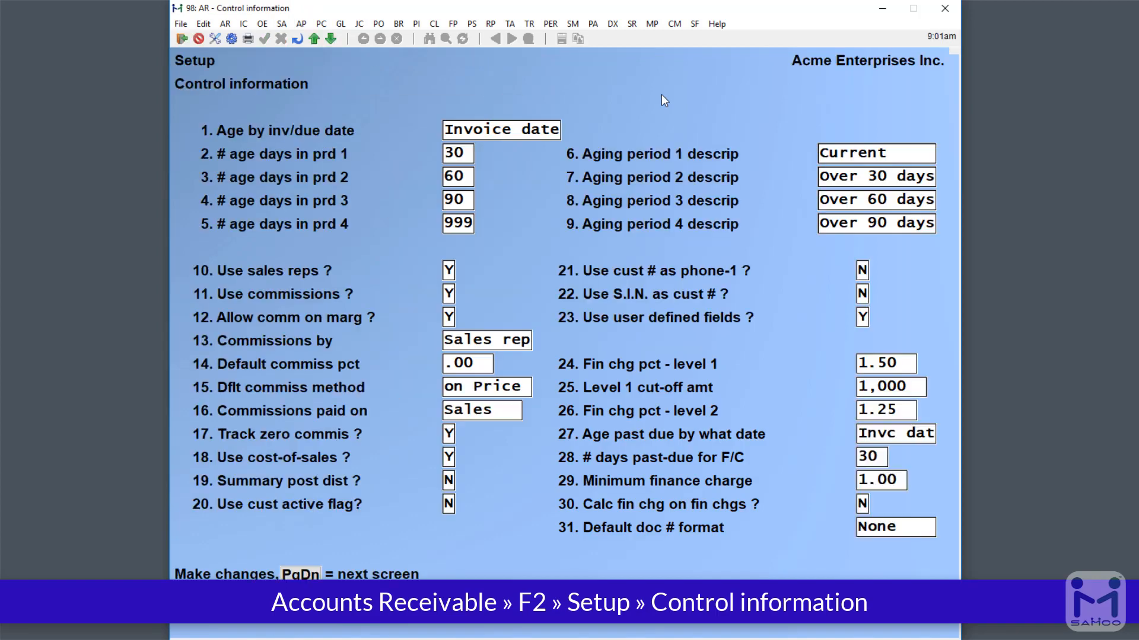
click(228, 27)
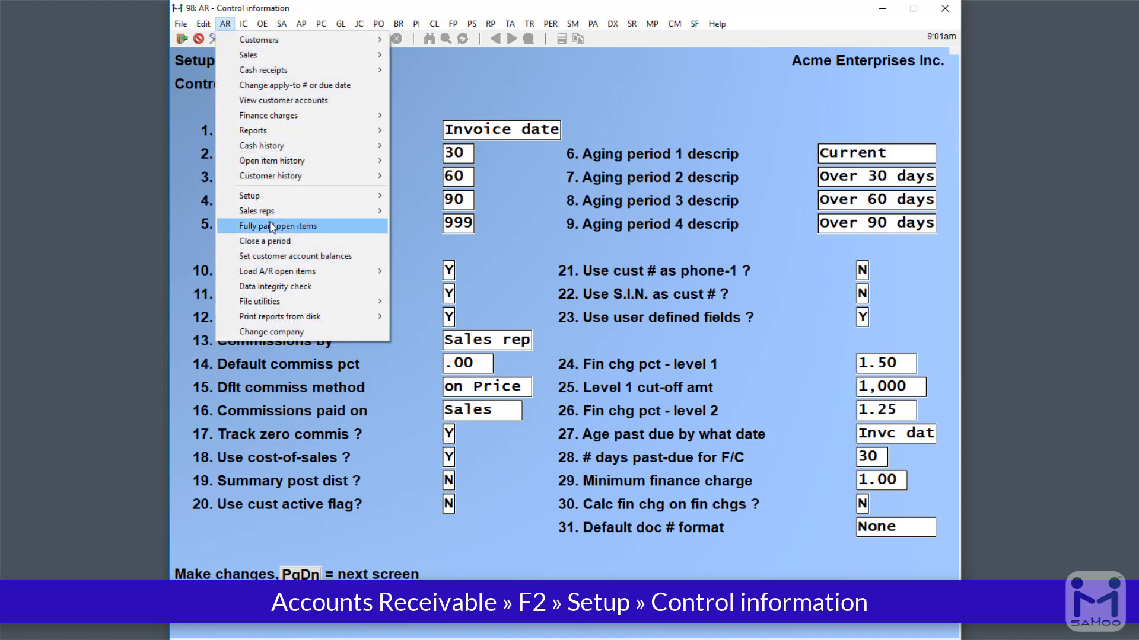
mouse_move(288, 197)
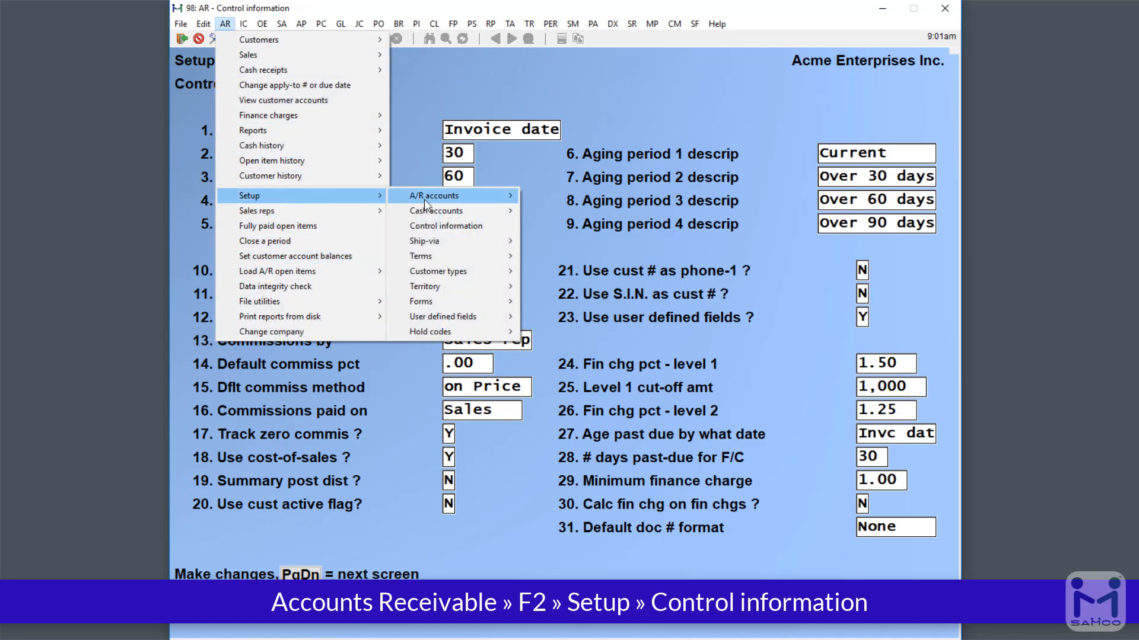
click(447, 228)
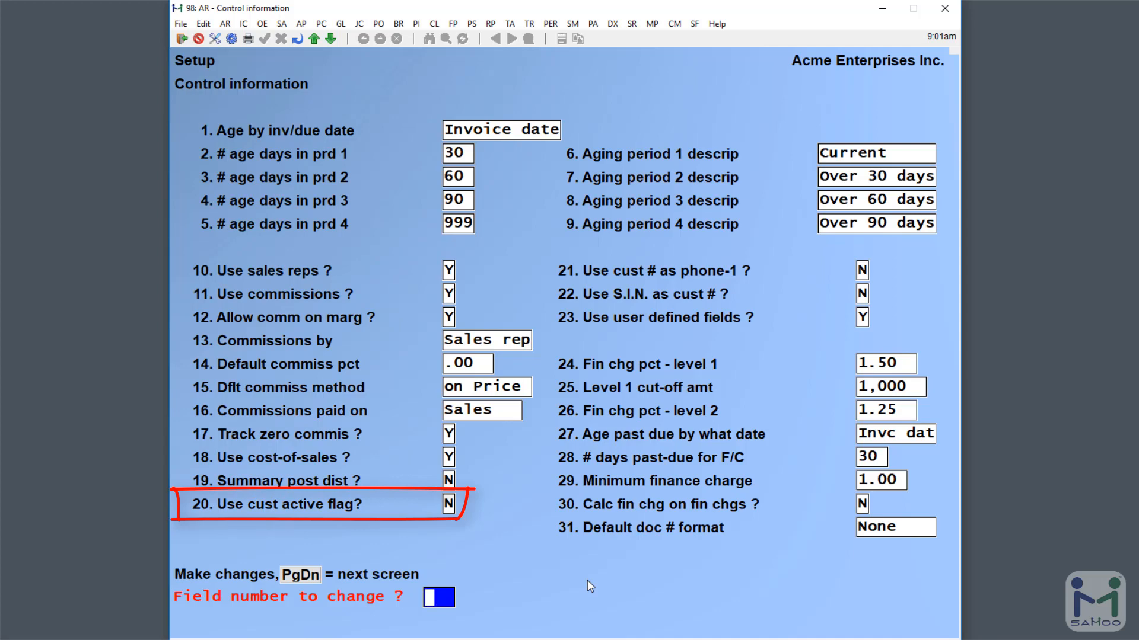
- Change field 20, Use cust active flag, to Y and save the control information
text(20)
key(Return)
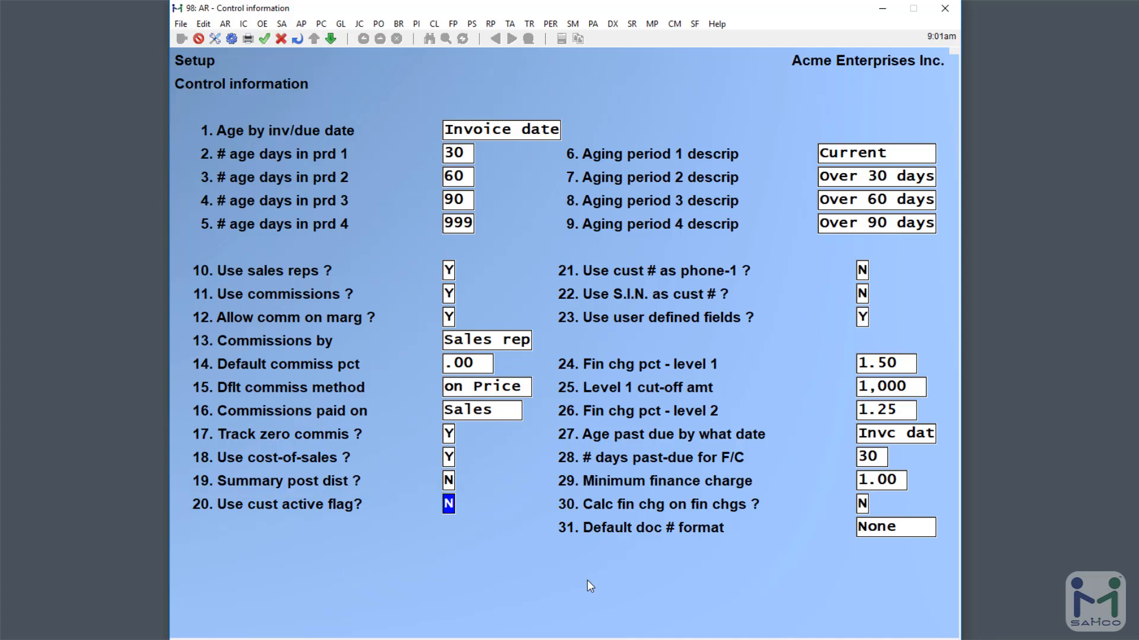
key(Return)
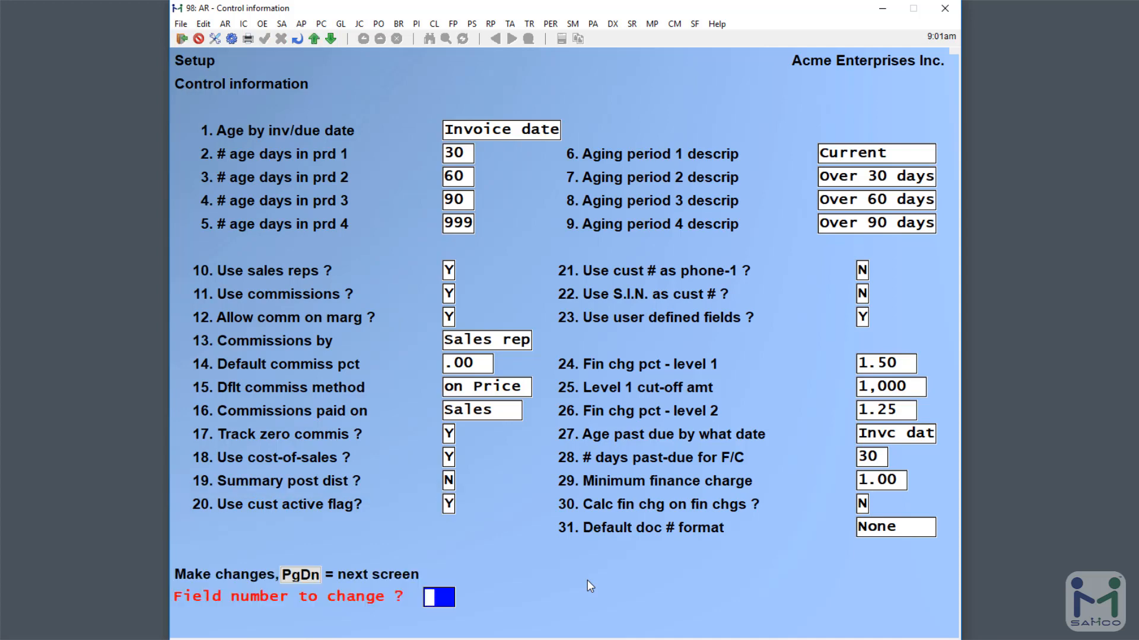
key(Page_Down)
key(Page_Down)
key(Page_Down)
key(Page_Down)
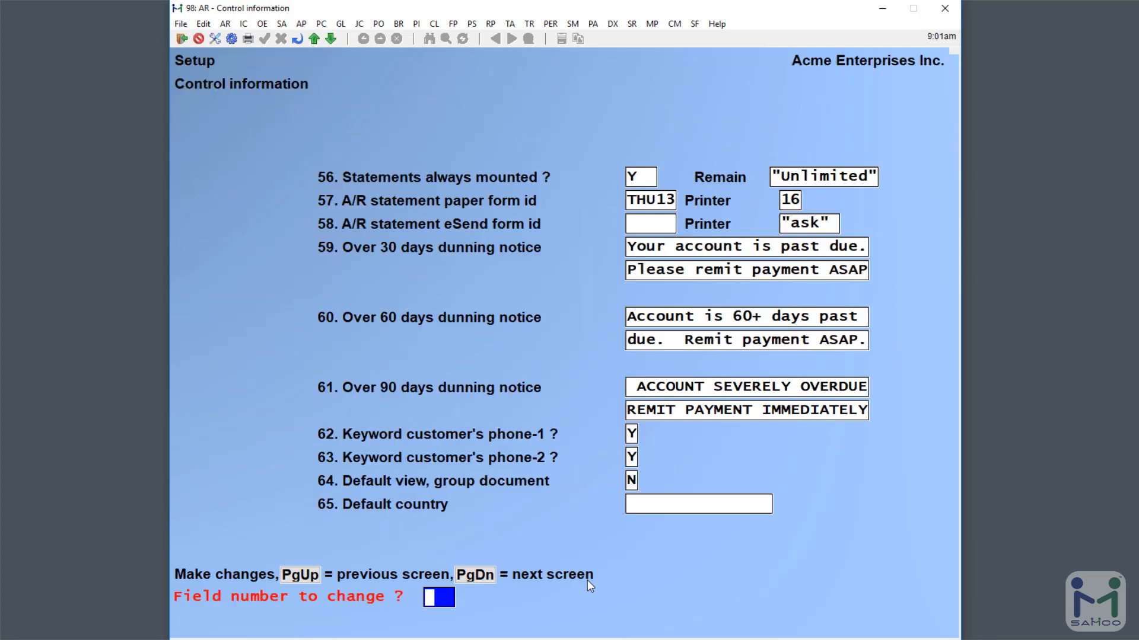
key(Page_Down)
key(Page_Down)
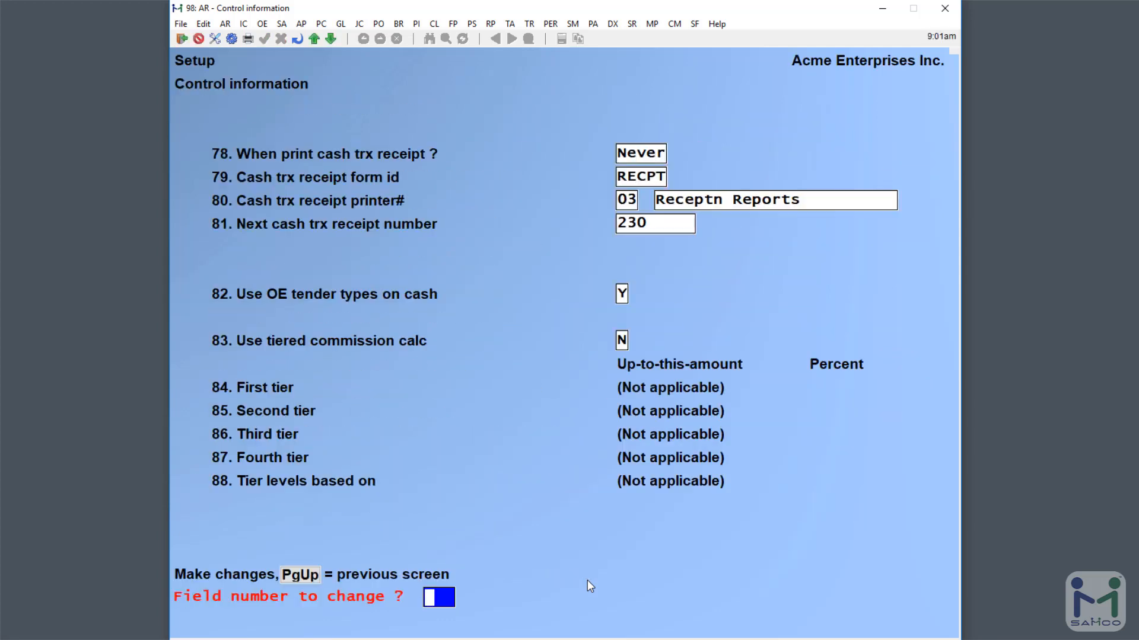
key(Return)
- Return to the Accounts Receivable menu and go into Customers
key(Escape)
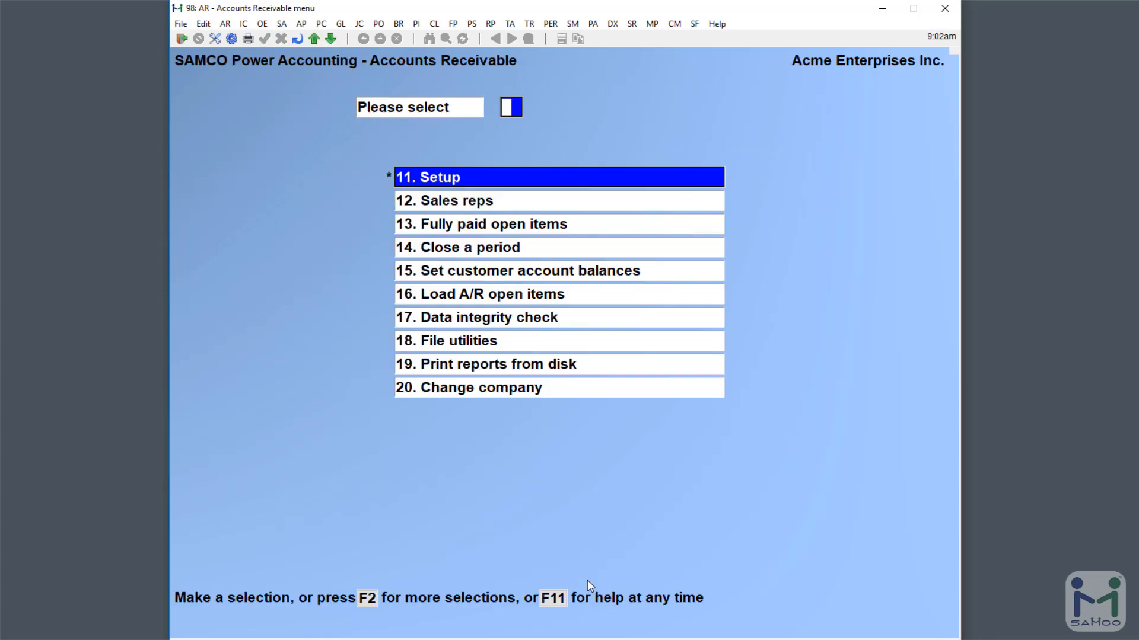
key(F2)
key(Return)
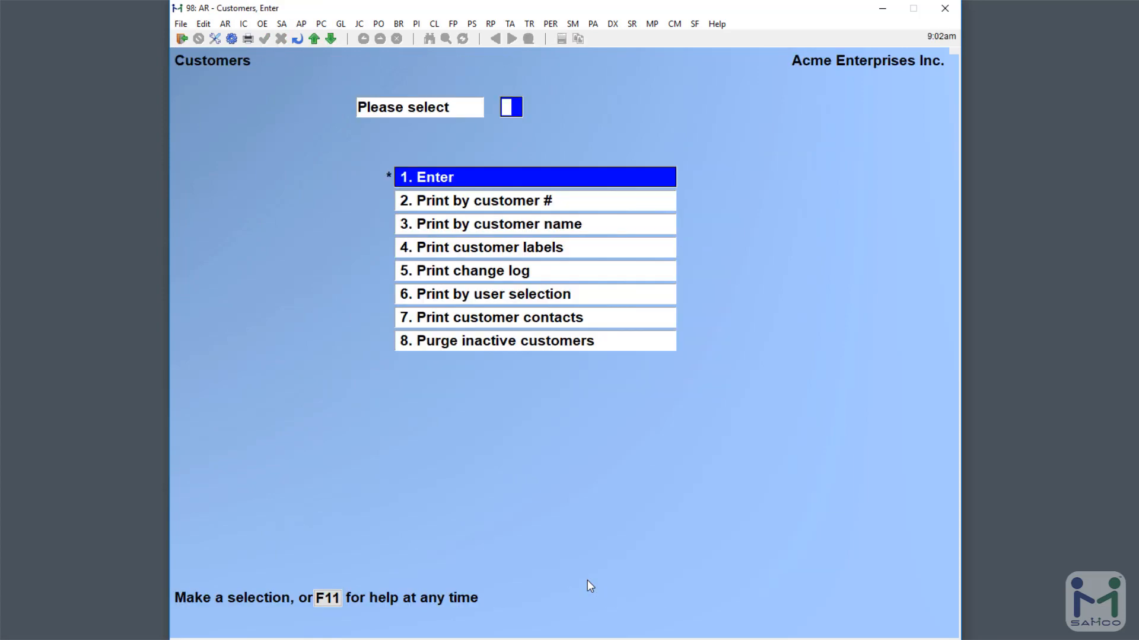
- Load customer 2, Jackson Kitchen Reno, in customer entry
key(Return)
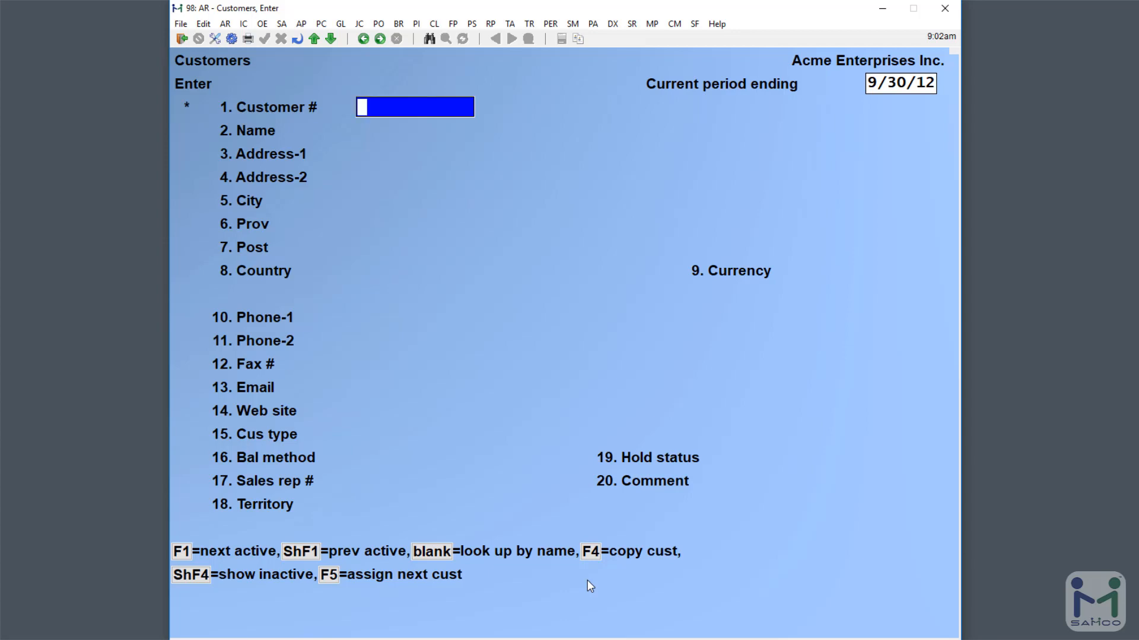
text(2)
key(Return)
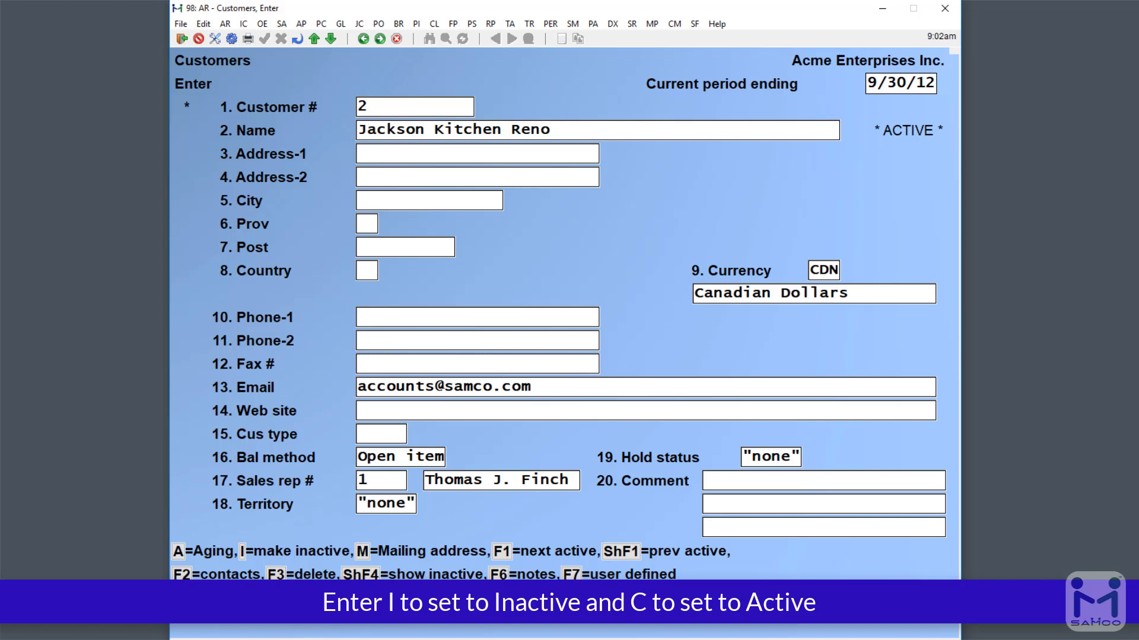
- Mark the customer inactive and accept the remaining pages of its record
key(i)
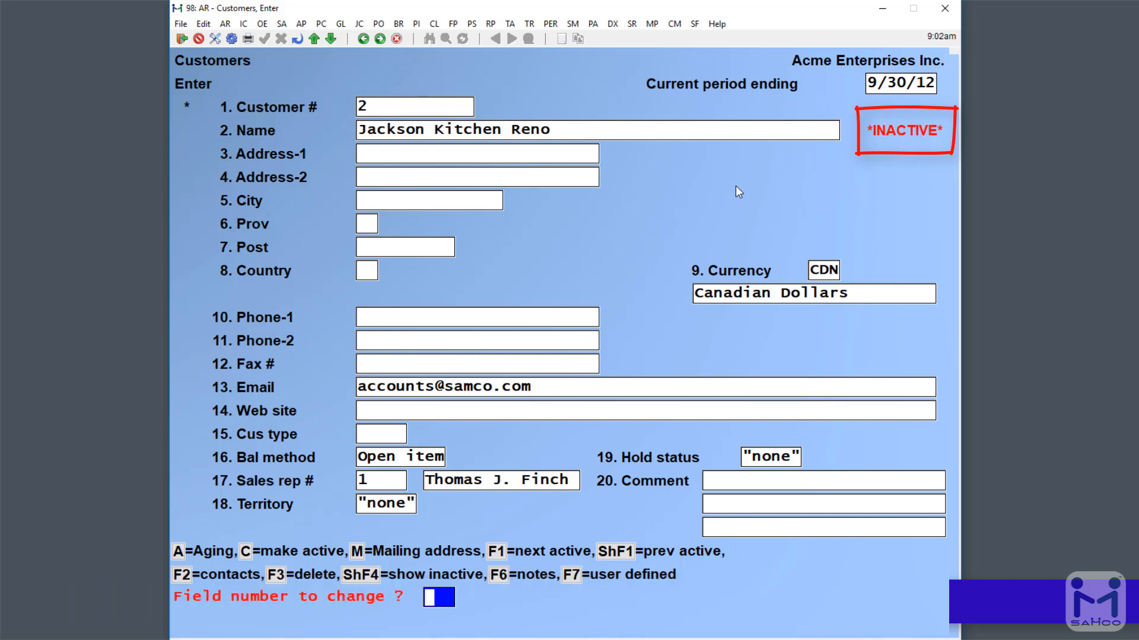
key(c)
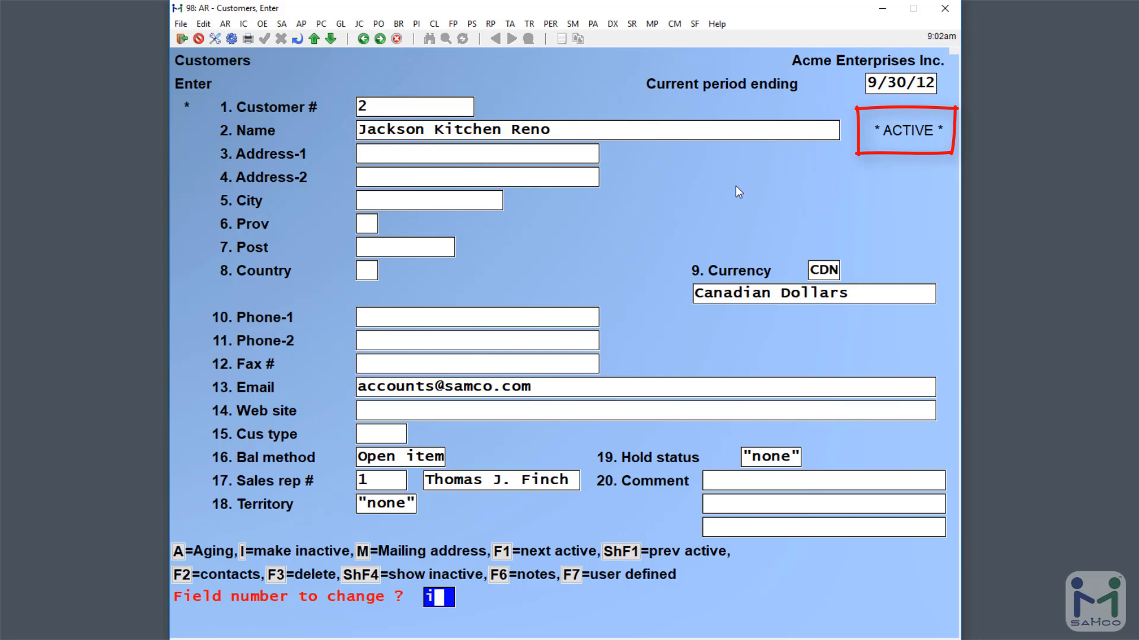
key(i)
key(Return)
key(Return)
key(Return)
key(Return)
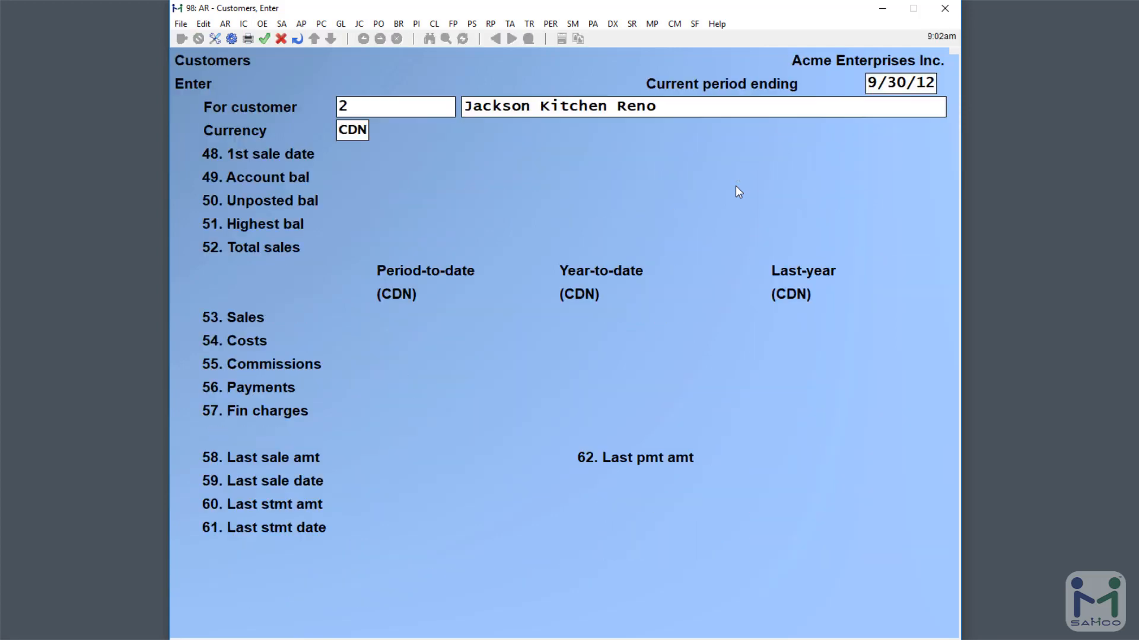
key(Return)
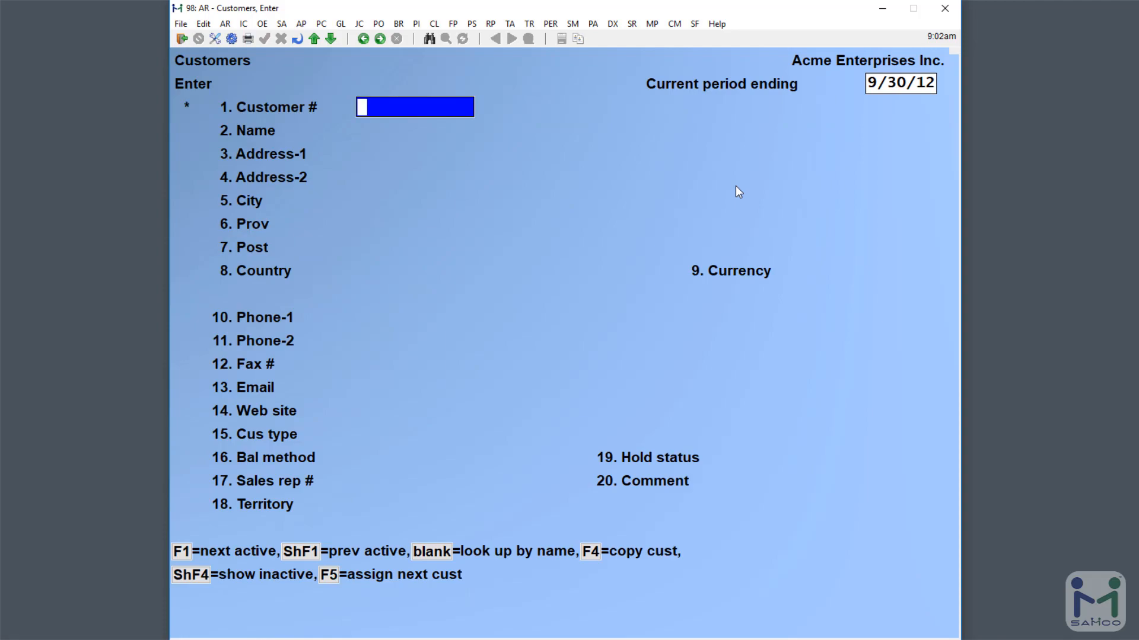
- Bring up the customer lookup via Find customers and select Jackson Kitchen Reno
right_click(735, 187)
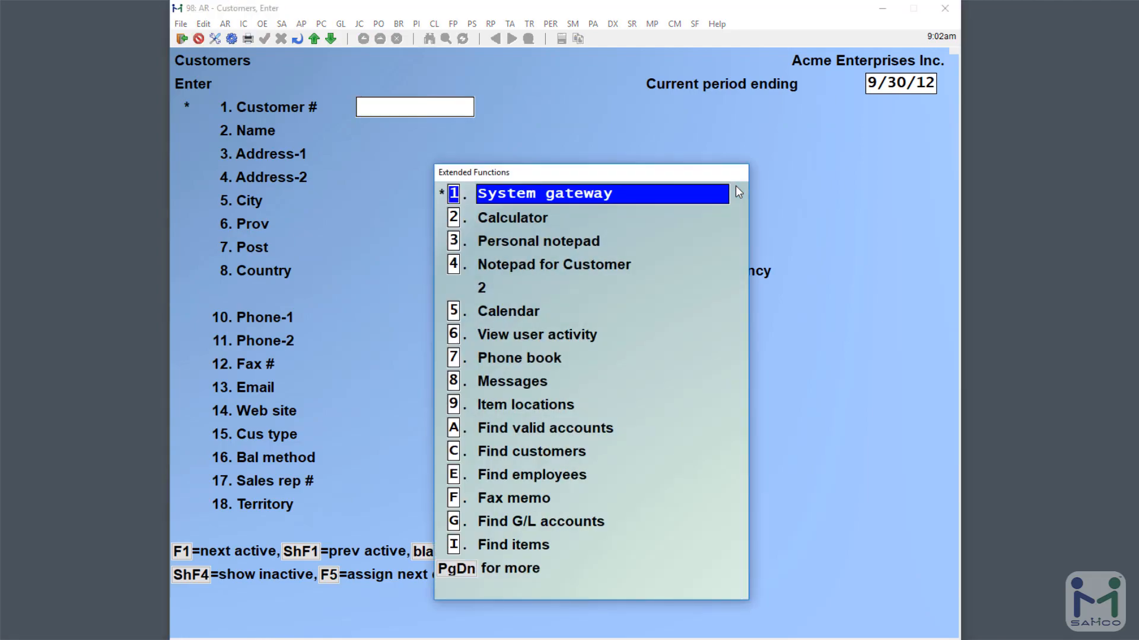
key(c)
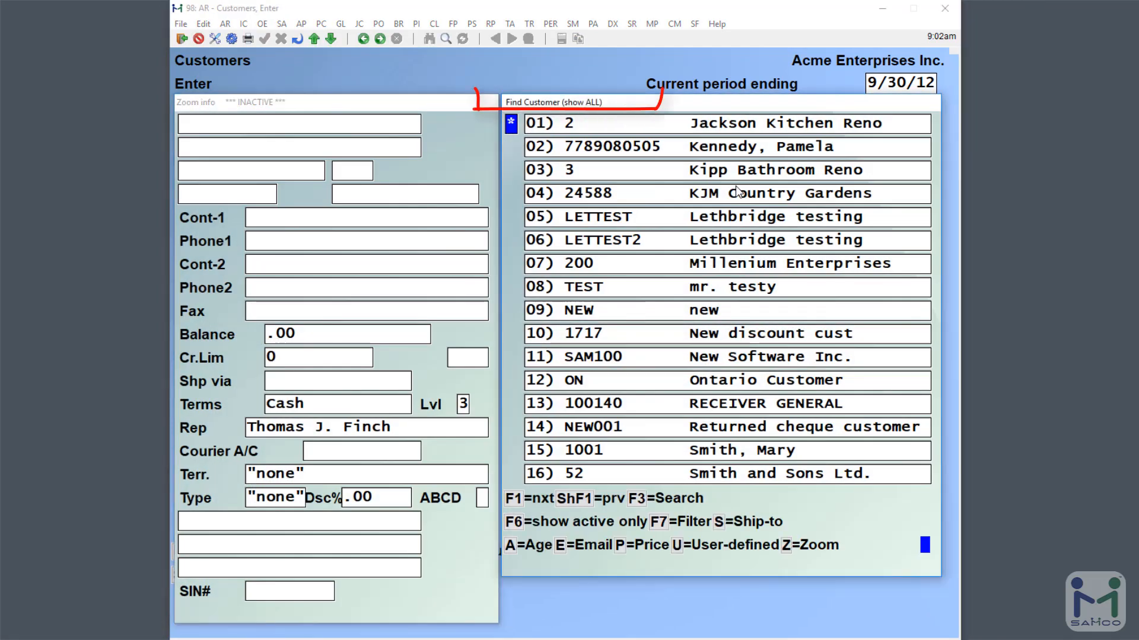
key(Down)
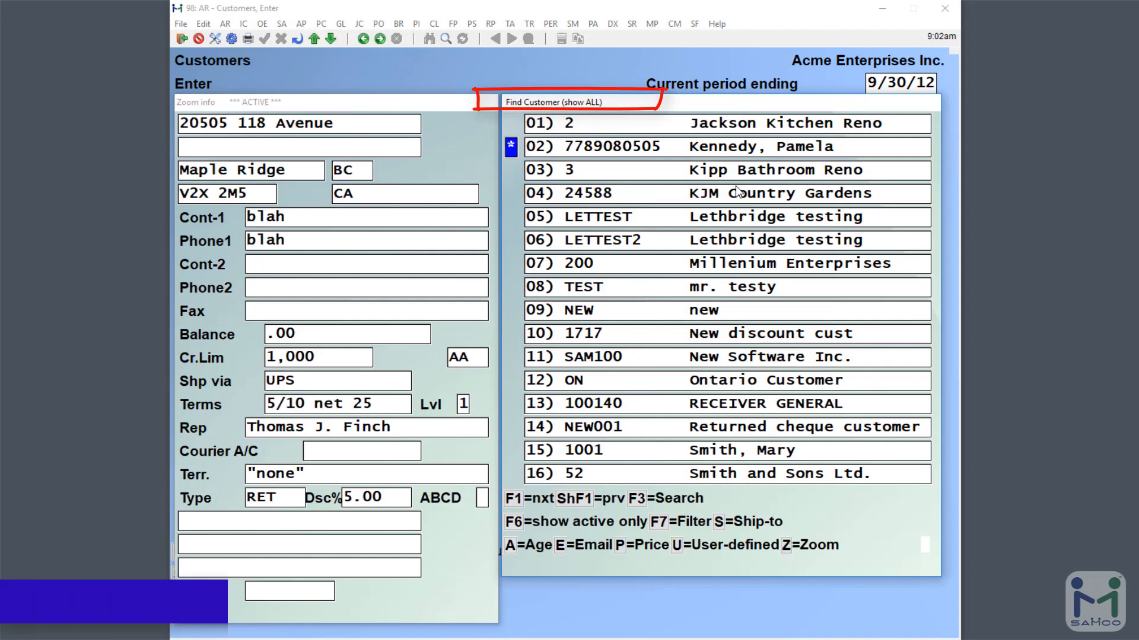
key(Up)
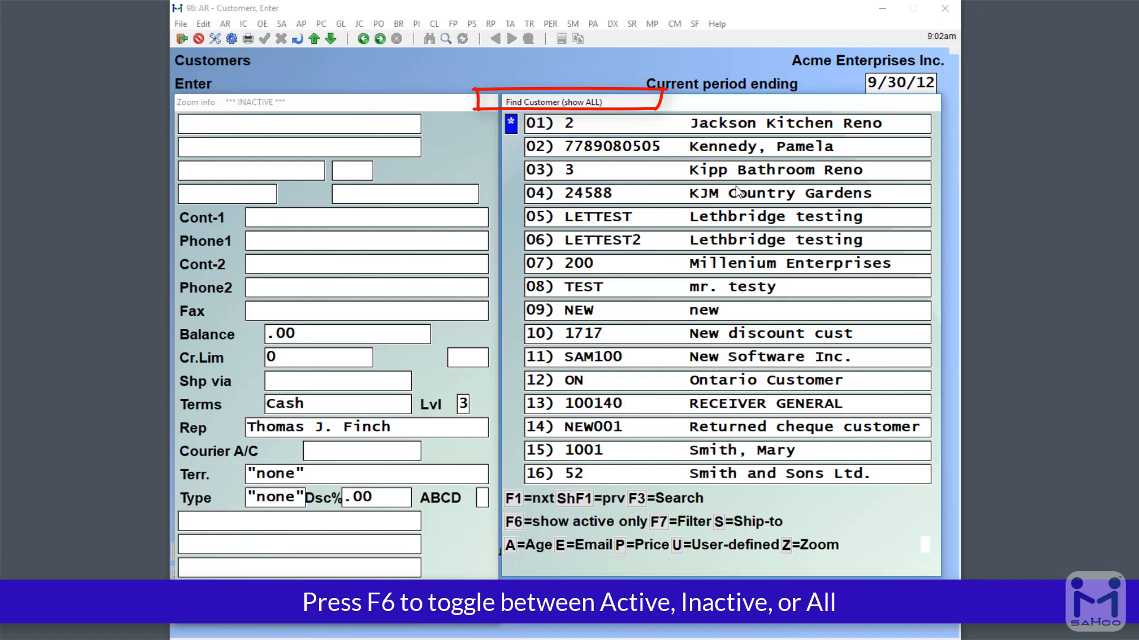
- Filter the lookup by active, inactive, then all customers, and return to the Customers menu
key(F6)
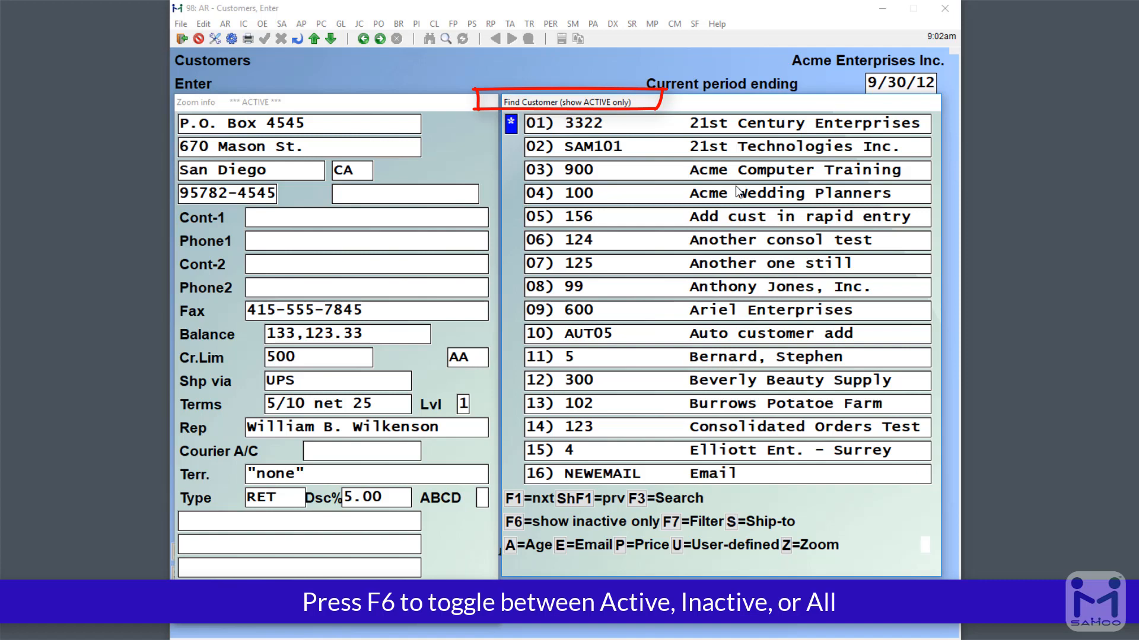
key(F6)
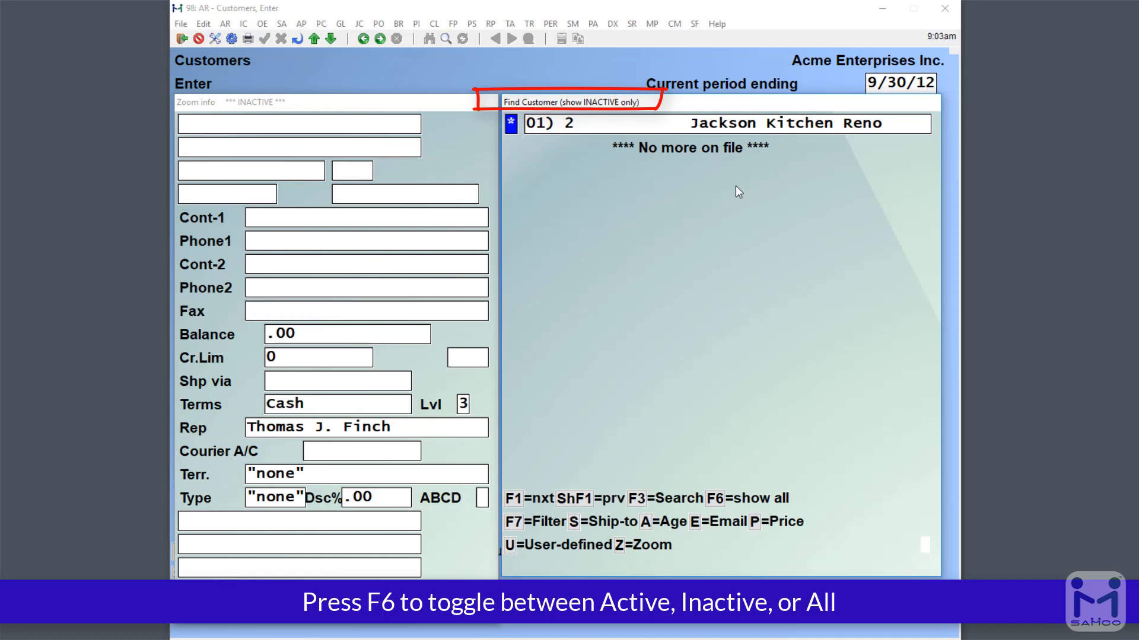
key(F6)
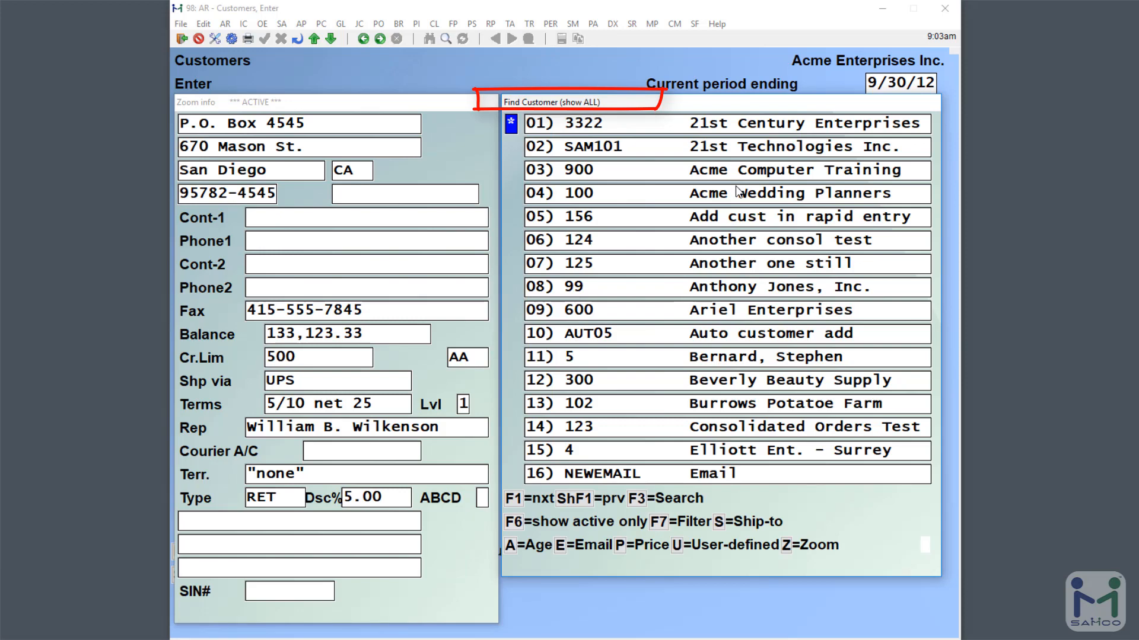
key(Escape)
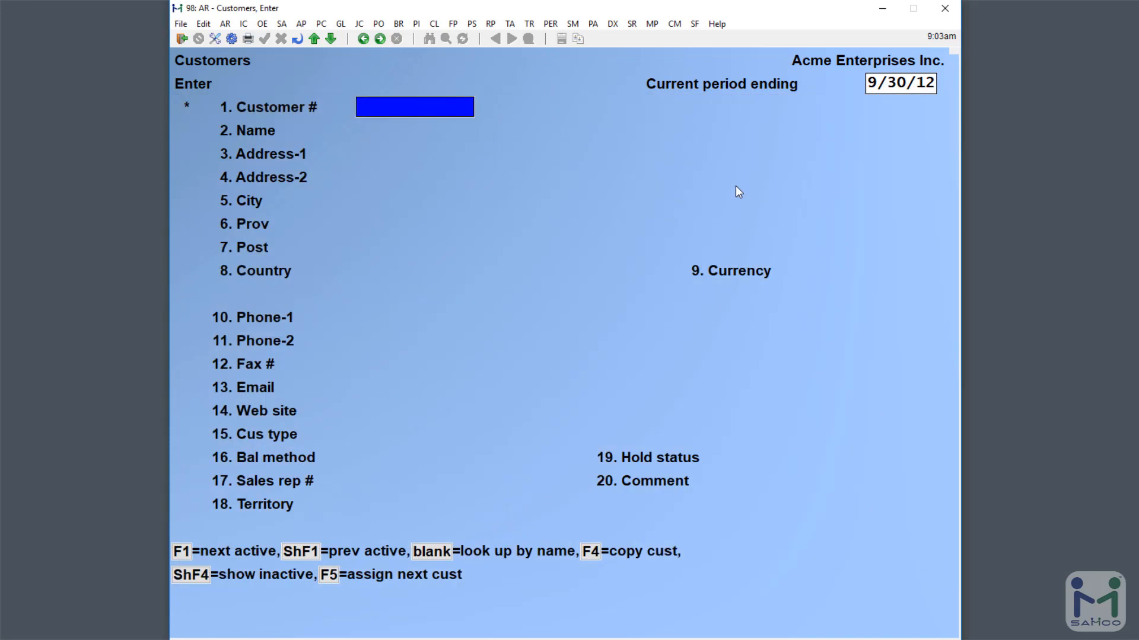
key(Escape)
key(Down)
key(Down)
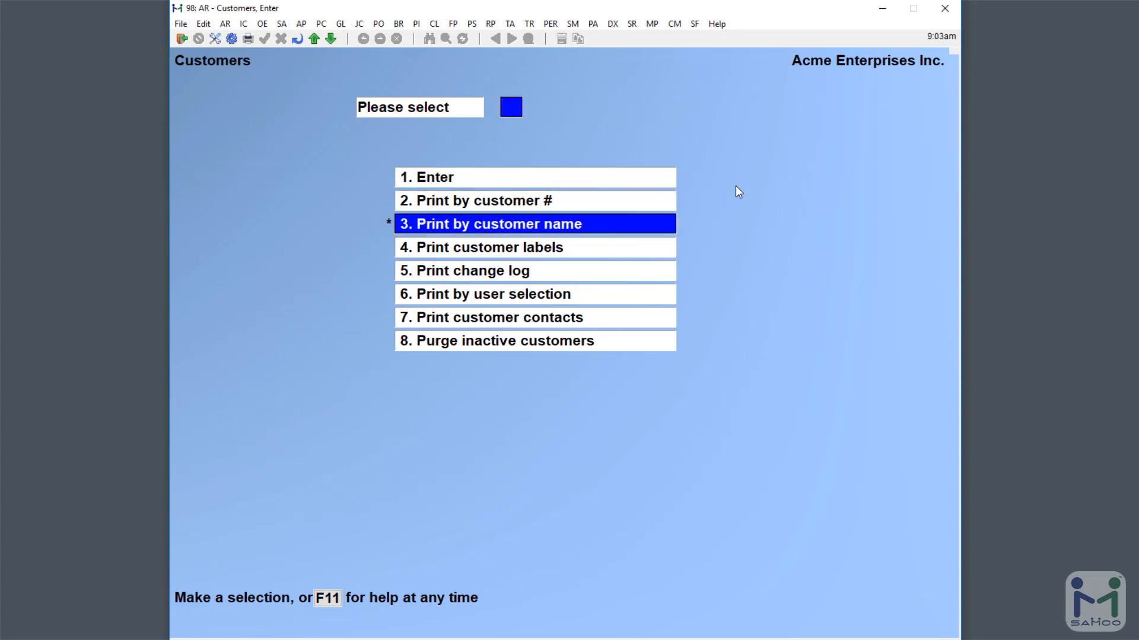
- Set Print by customer # to First–Last, then cancel without printing and return to the A/R menu
key(Up)
key(Return)
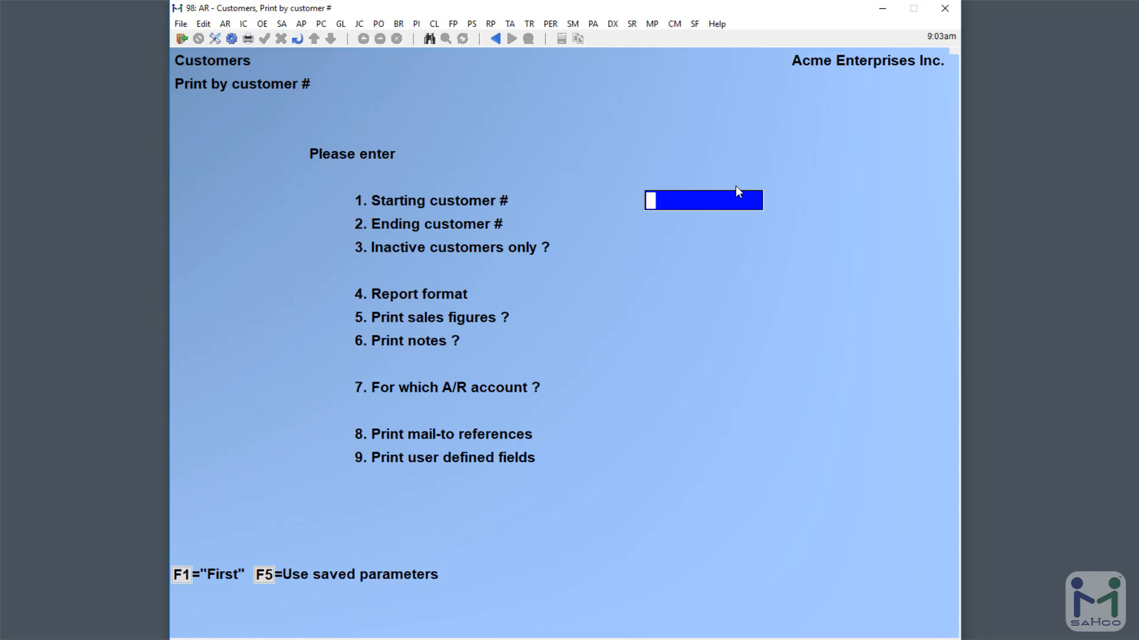
key(F1)
key(F1)
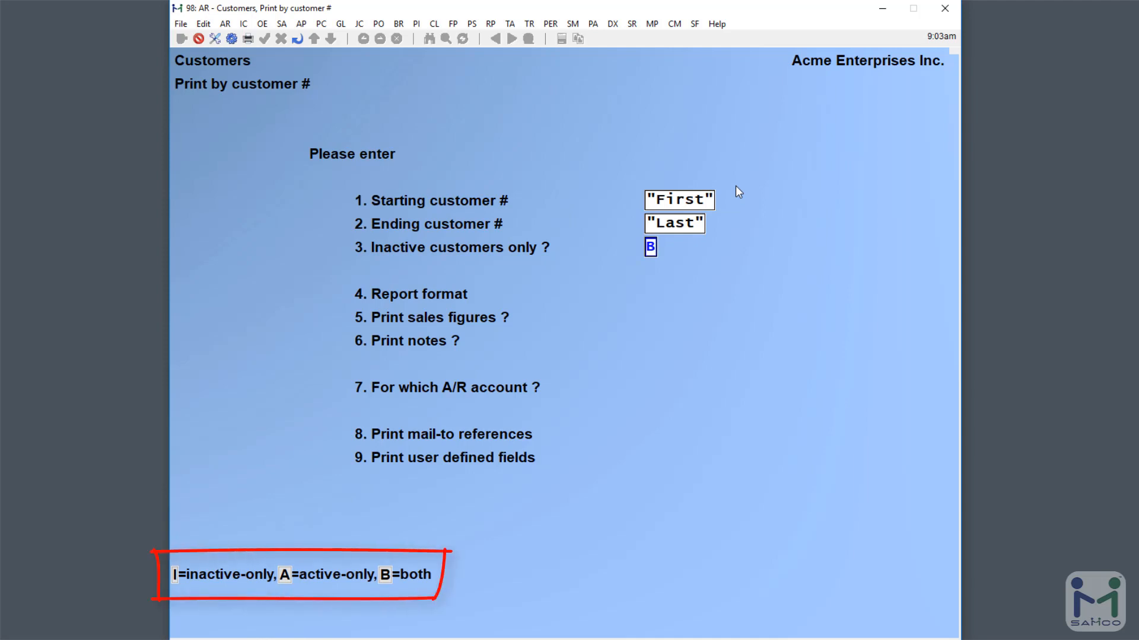
key(Escape)
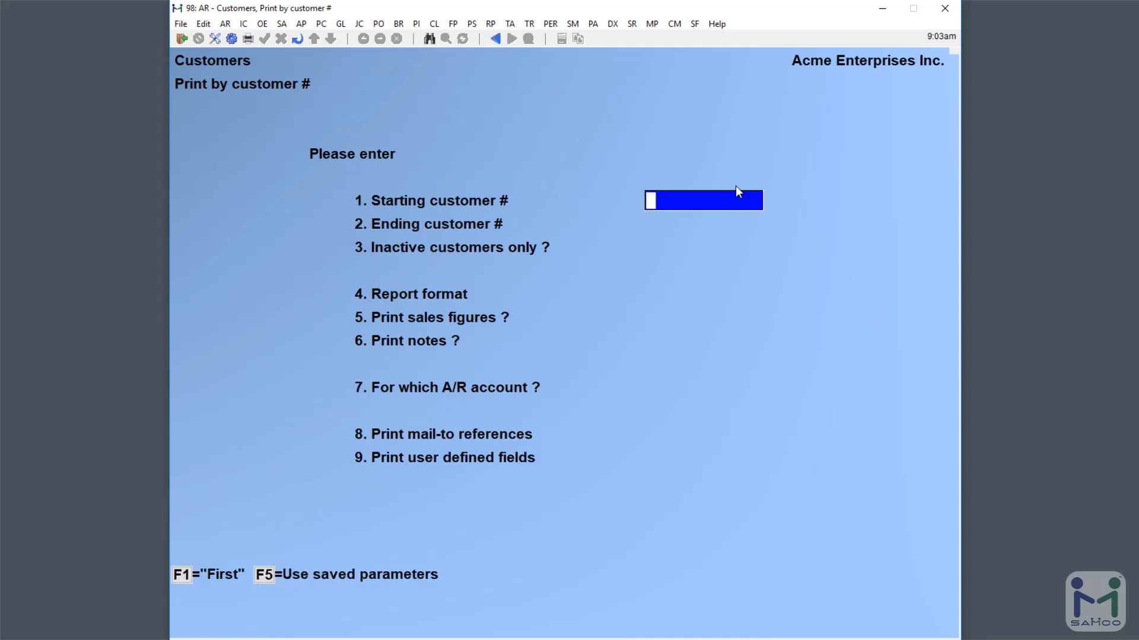
key(Escape)
key(Down)
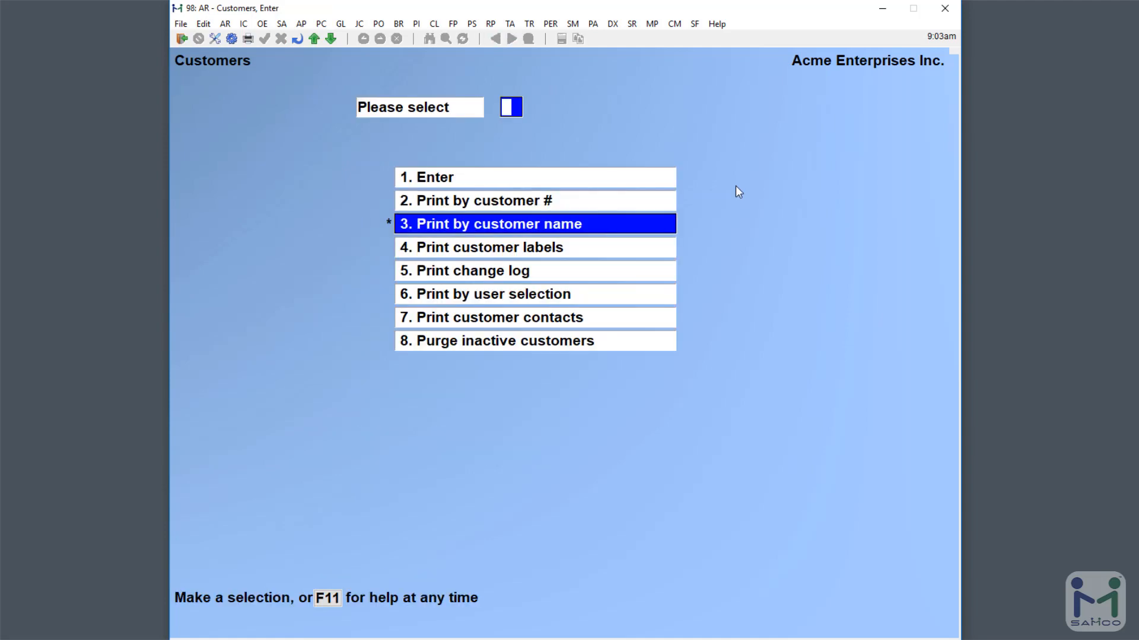
key(Escape)
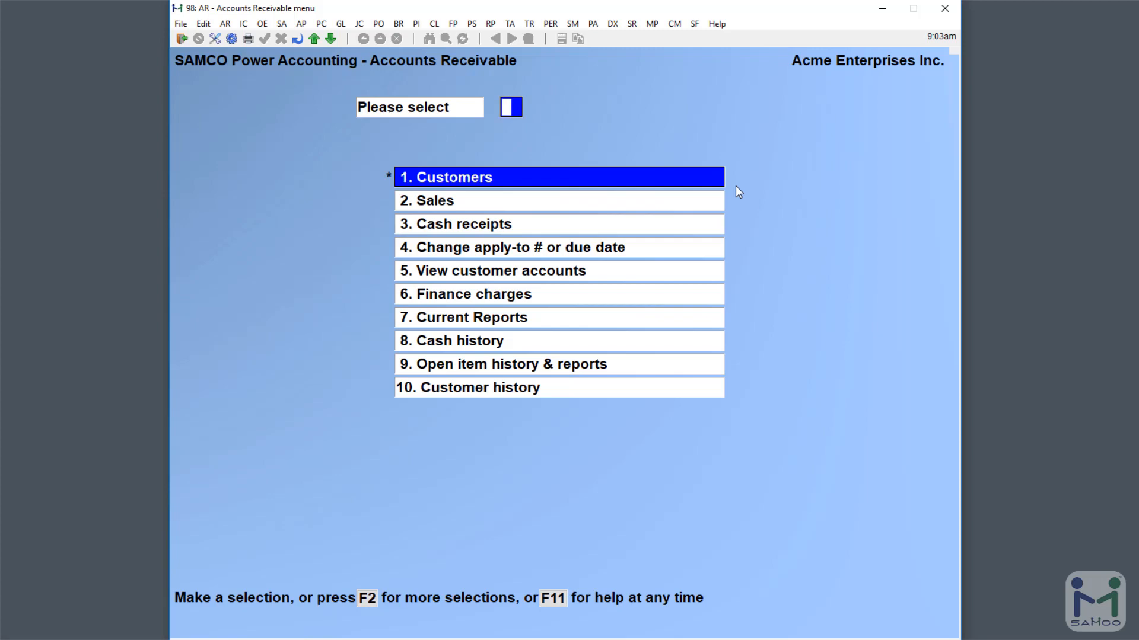
- Go to File utilities (18) > Set customer fields (6)
key(F2)
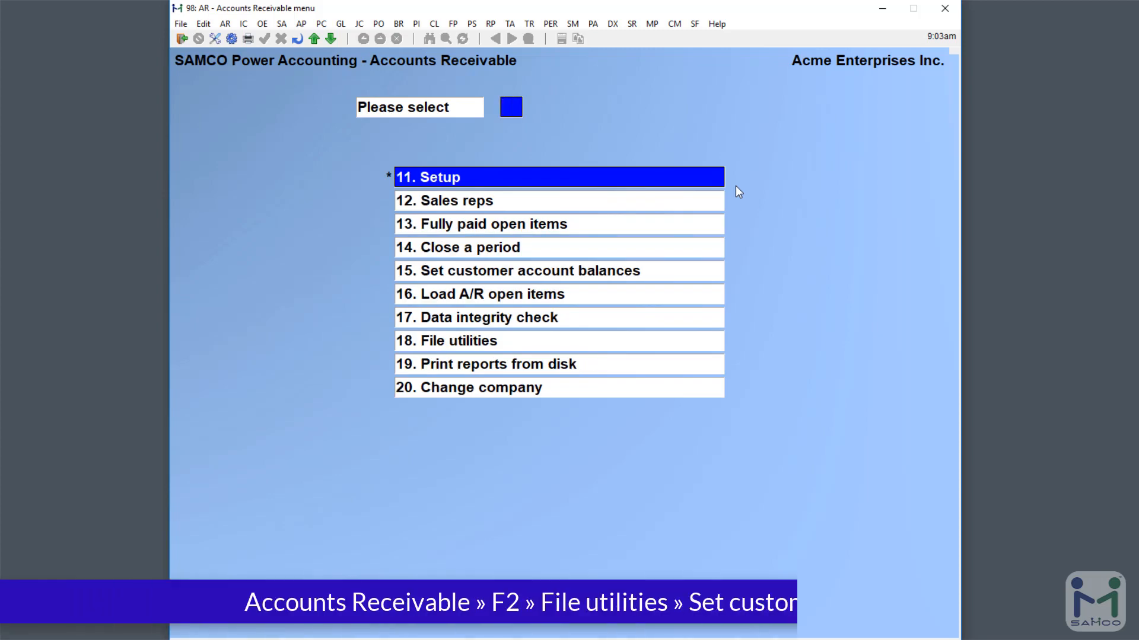
text(18)
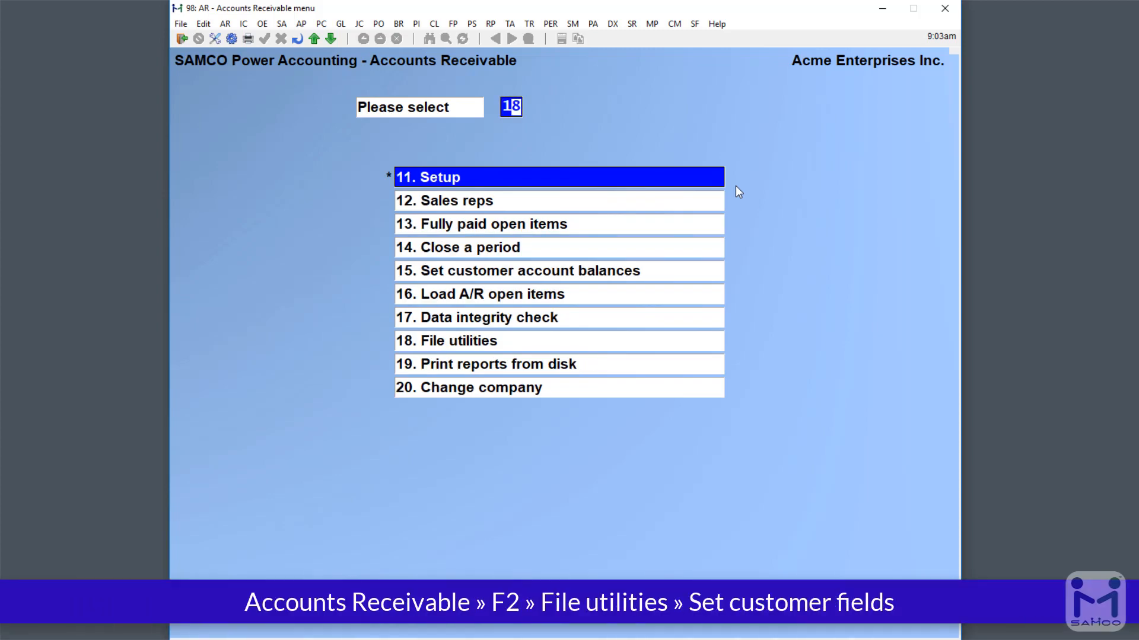
key(Return)
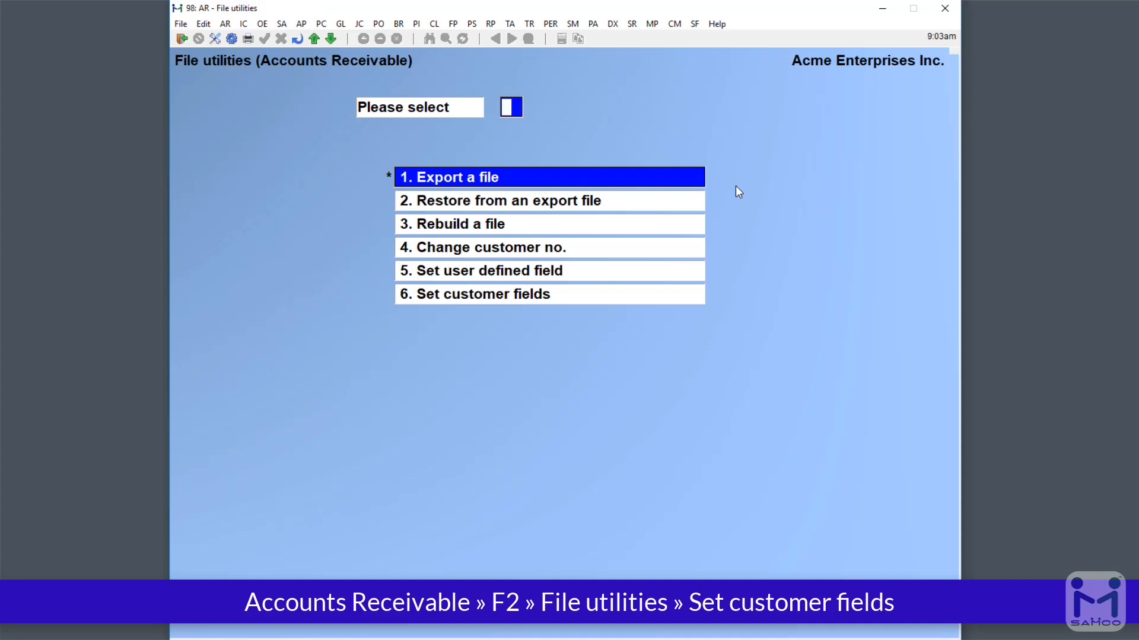
text(6)
key(Return)
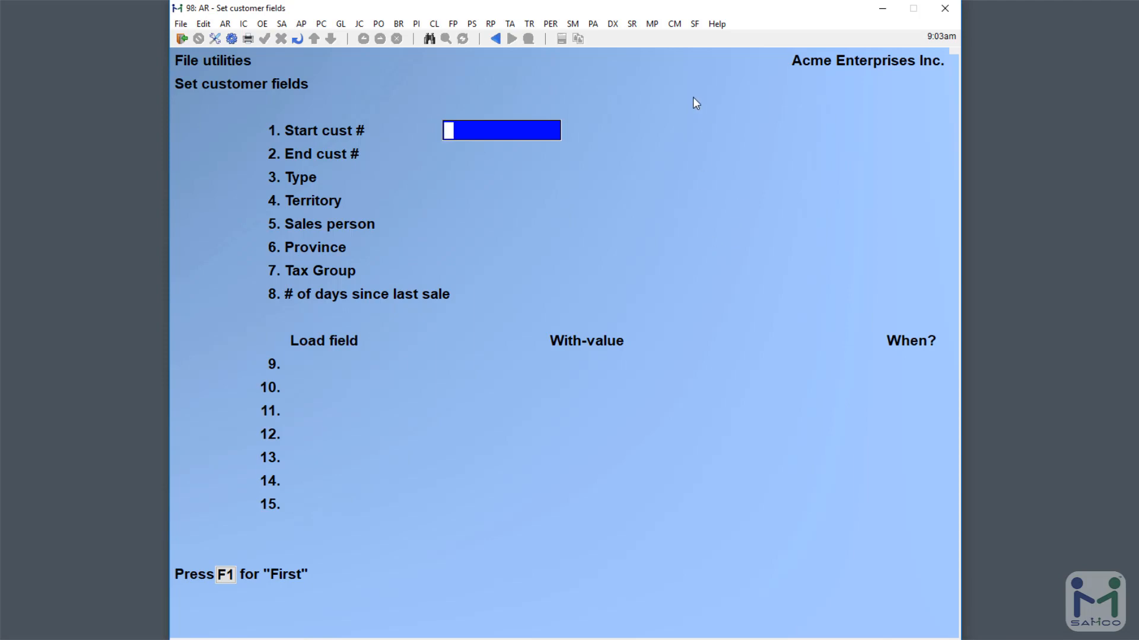
- Select First–Last customers, All filters, and 1460 days since last sale
key(F1)
key(F1)
key(F1)
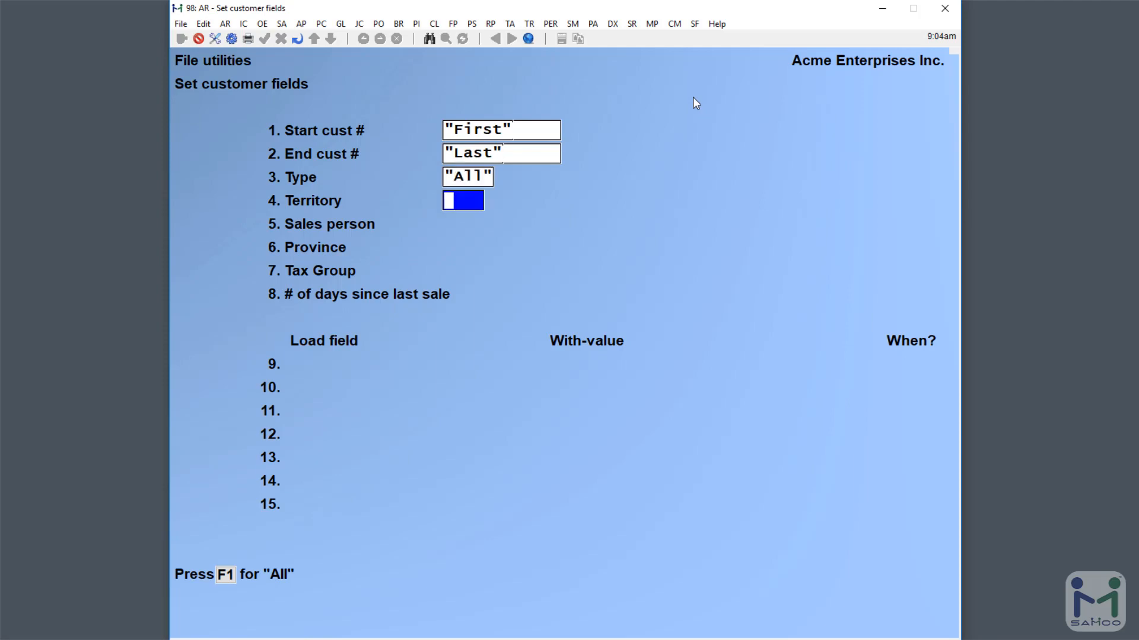
key(F1)
key(F1)
key(F1)
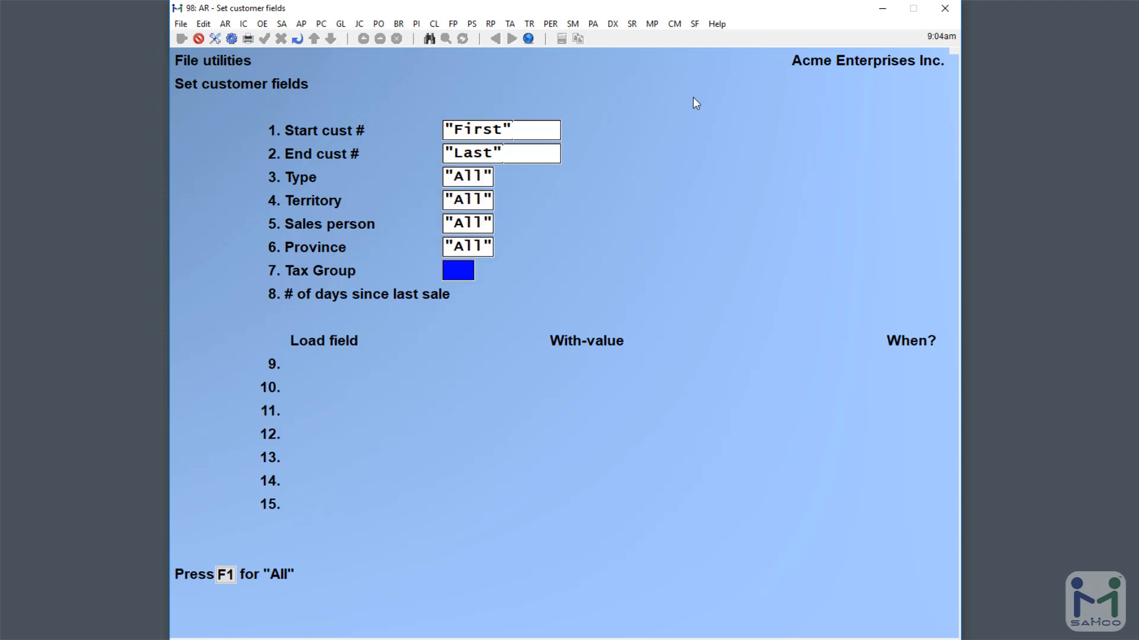
key(F1)
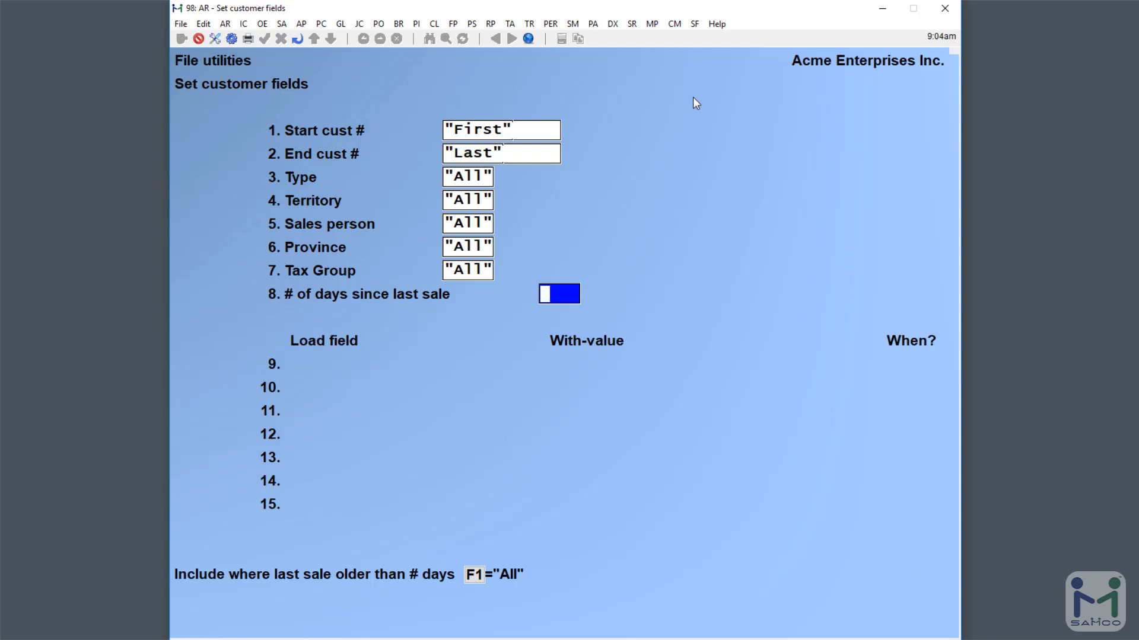
text(730)
key(BackSpace)
key(BackSpace)
key(BackSpace)
text(1460)
- Load field 24 Customer is active flag with value N, applied Always
key(Return)
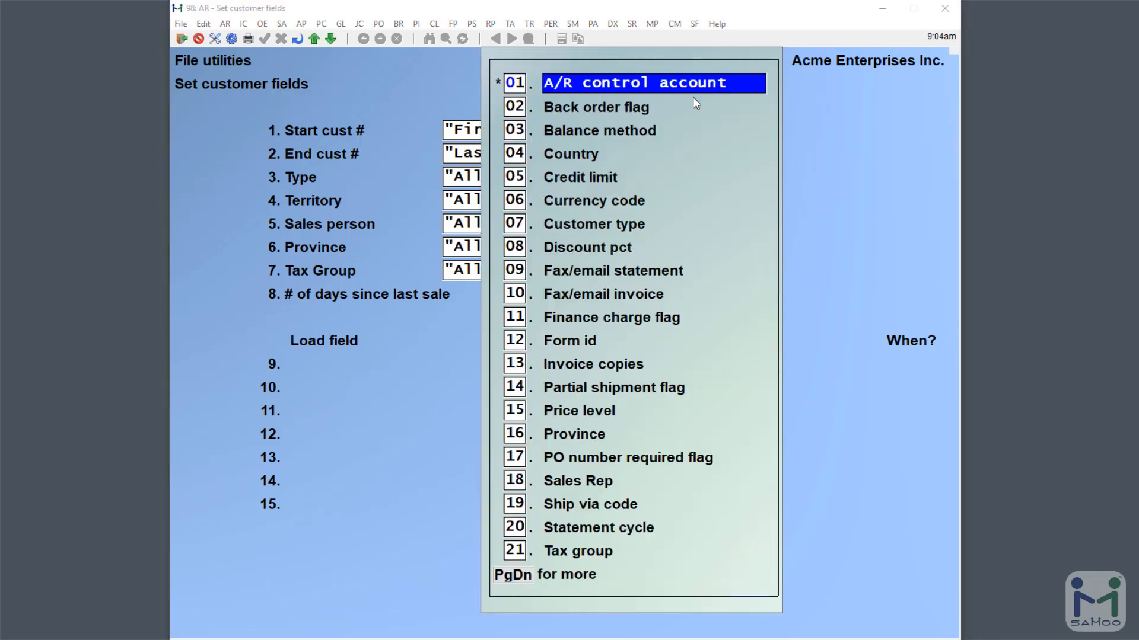
key(Down)
key(Down)
key(Down)
key(Down)
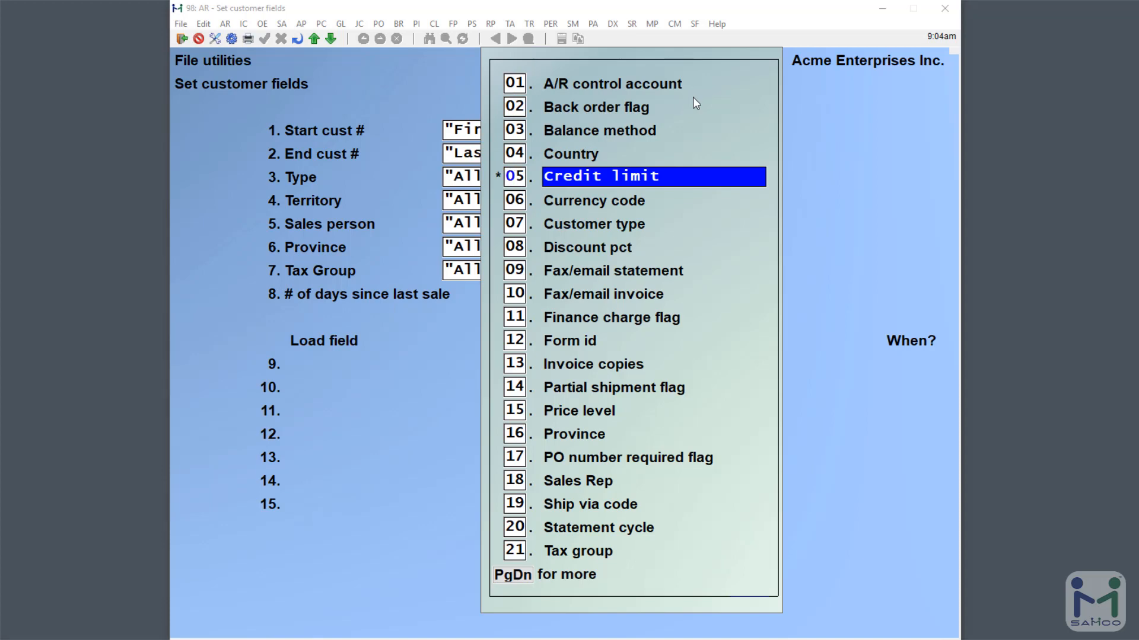
key(Page_Down)
key(Down)
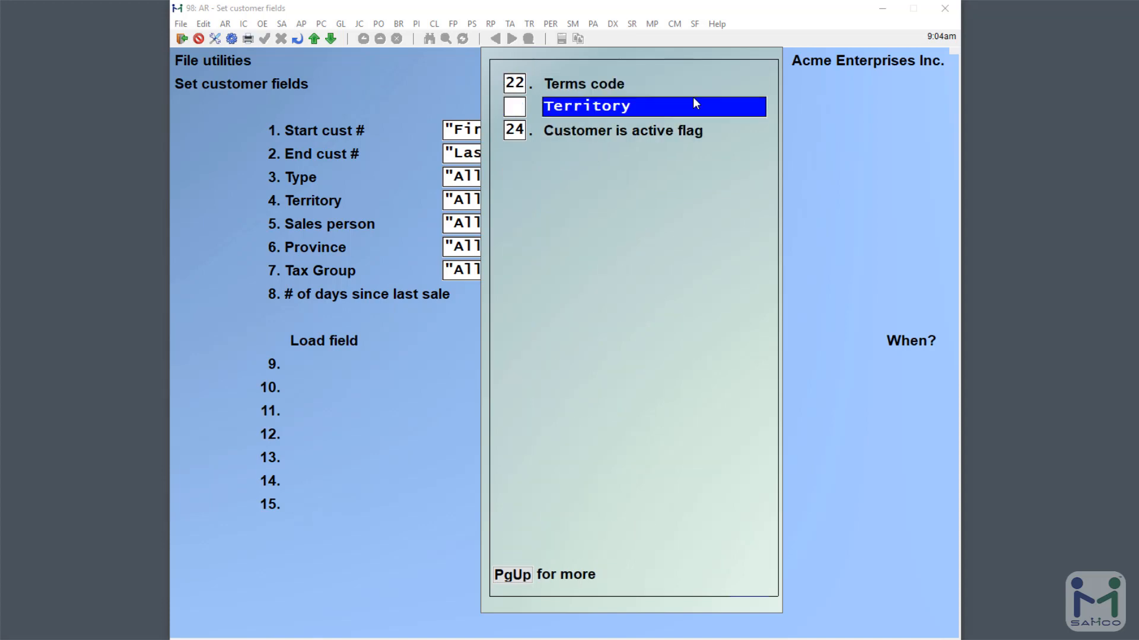
key(Down)
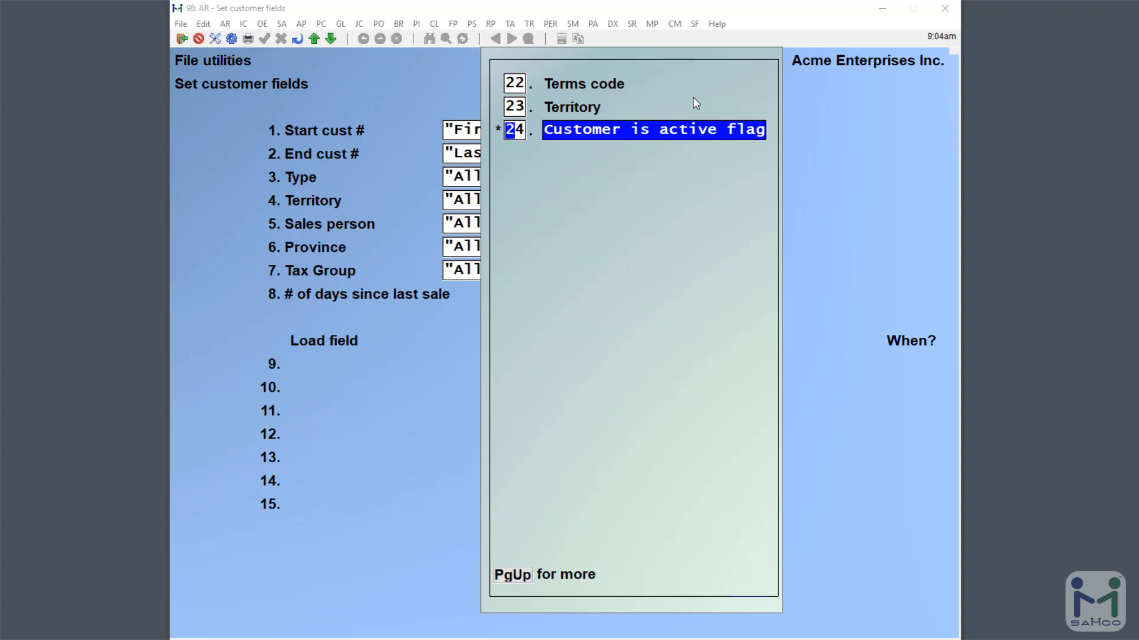
key(Return)
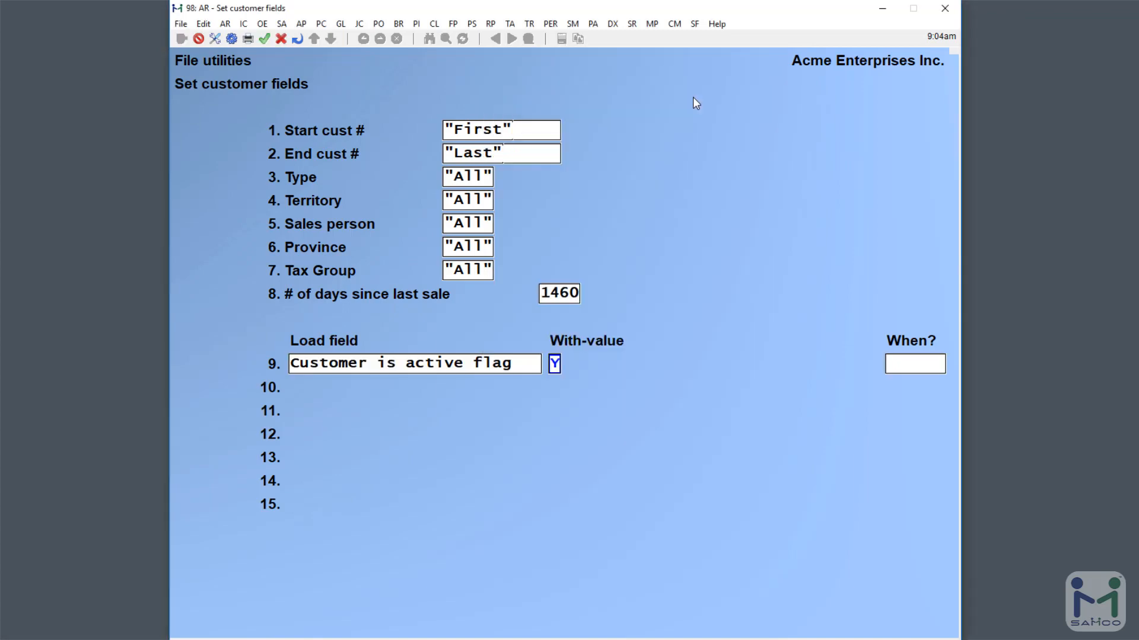
text(N)
key(Return)
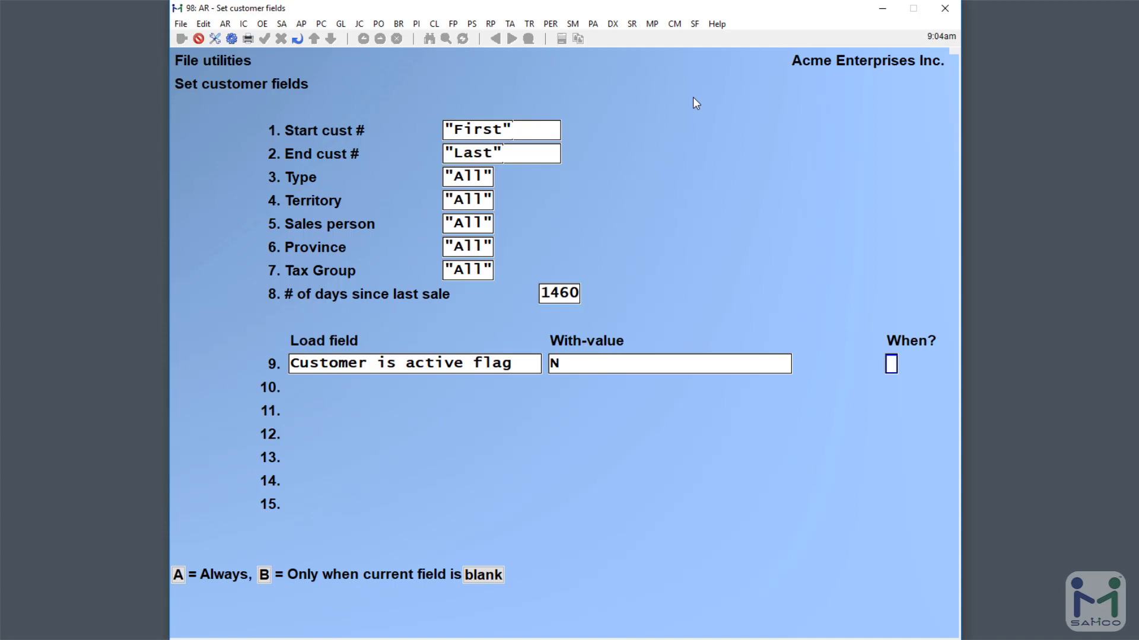
text(a)
key(Return)
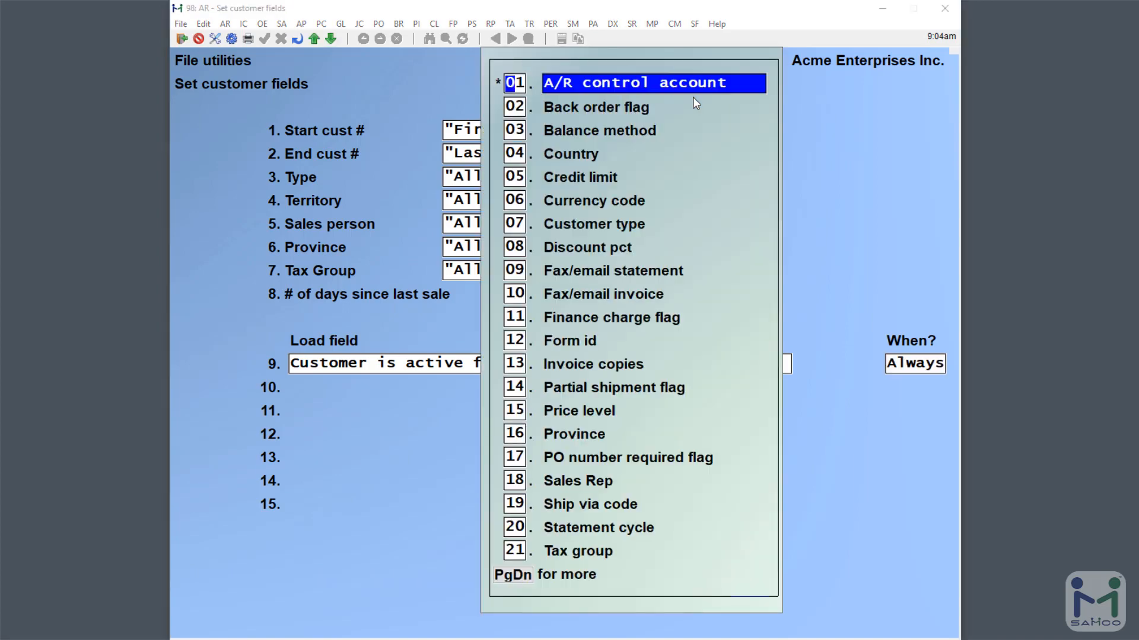
key(Escape)
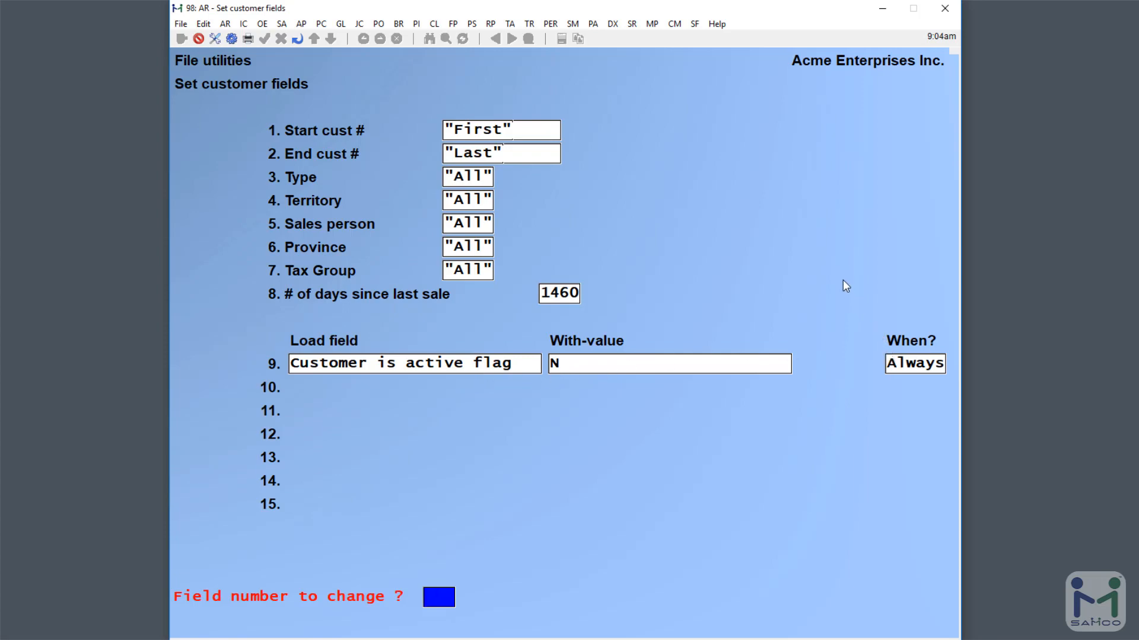
- Run the update and confirm Y to change the customer records
key(Return)
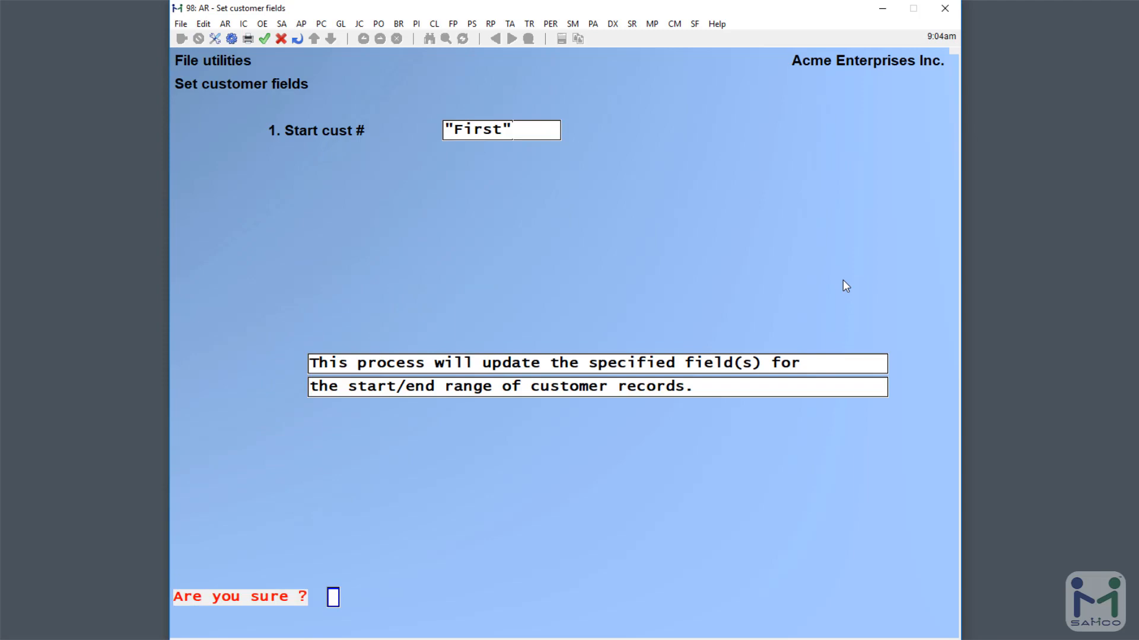
text(y)
key(Return)
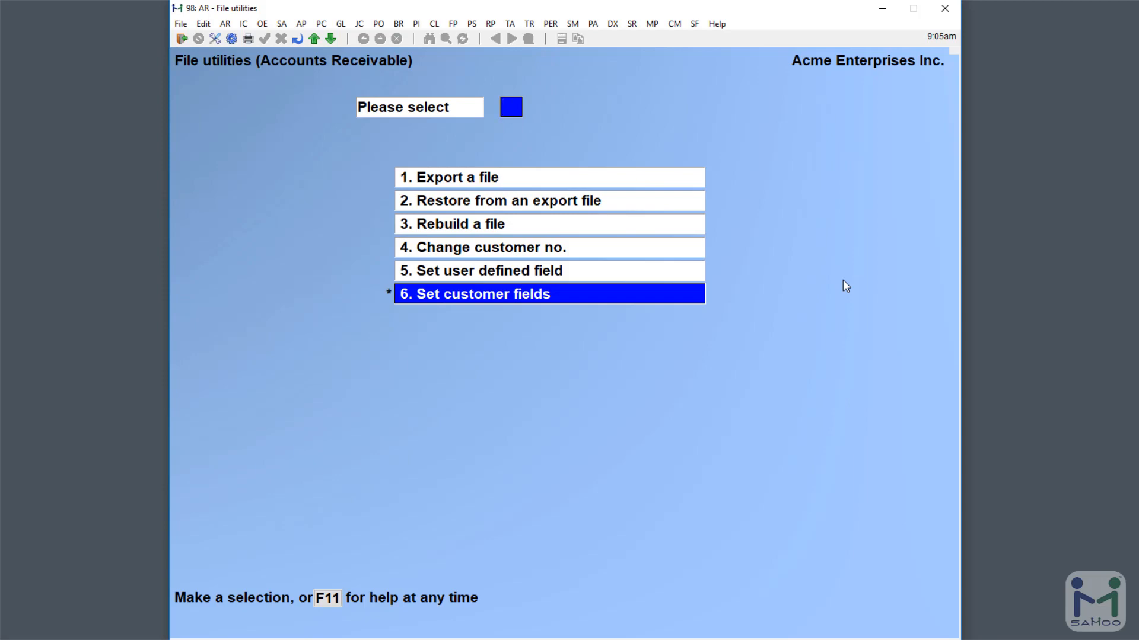
key(F12)
key(c)
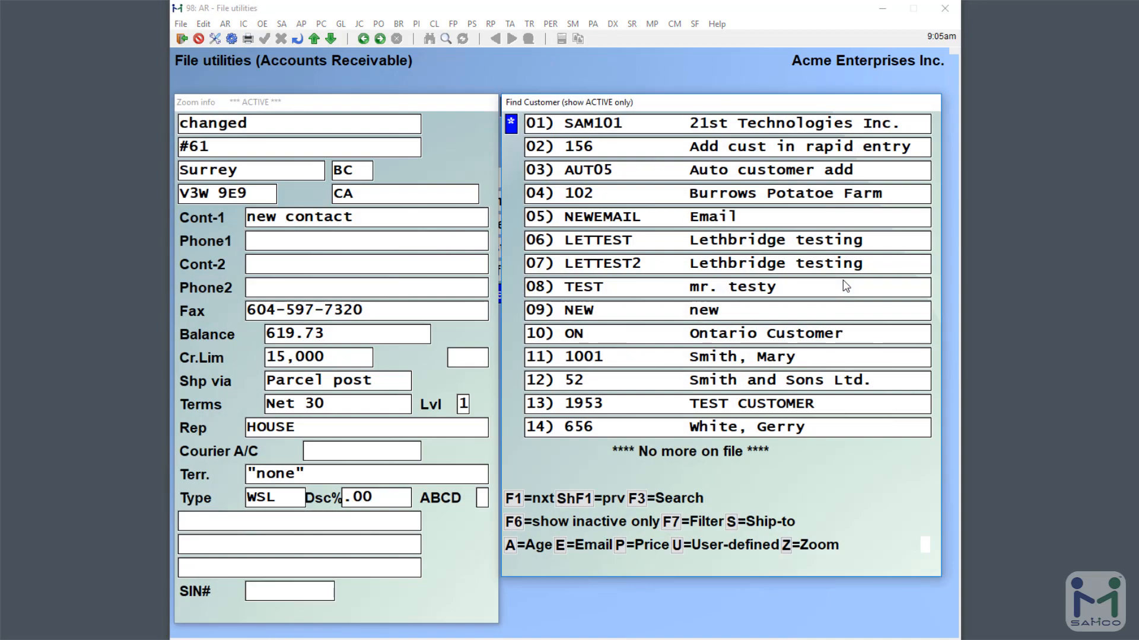
key(F6)
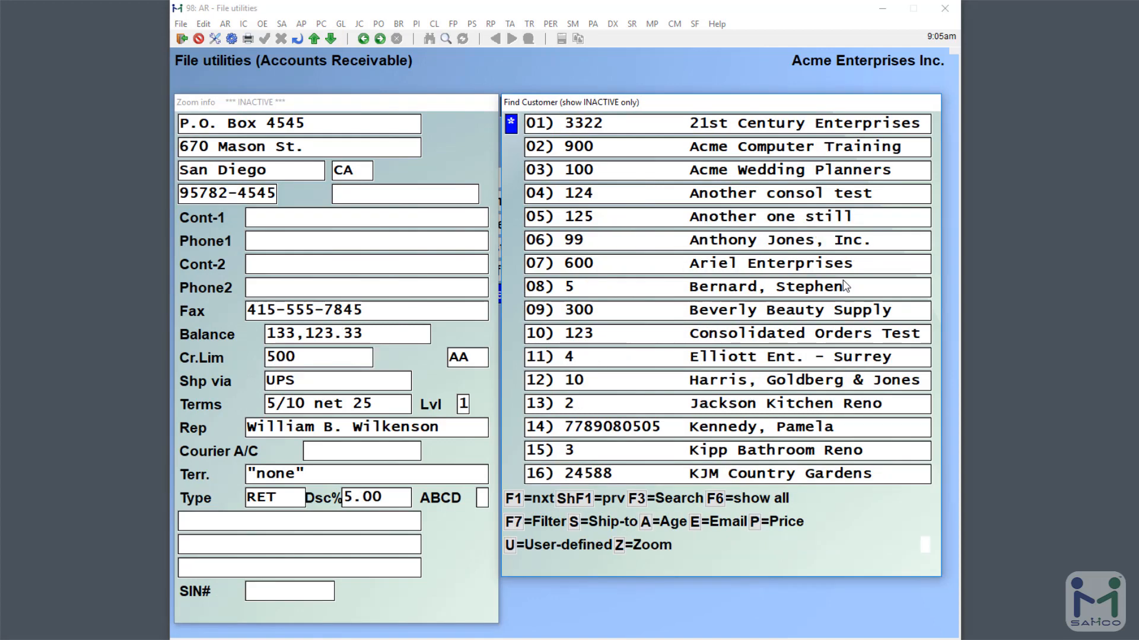
key(Down)
key(Down)
key(Down)
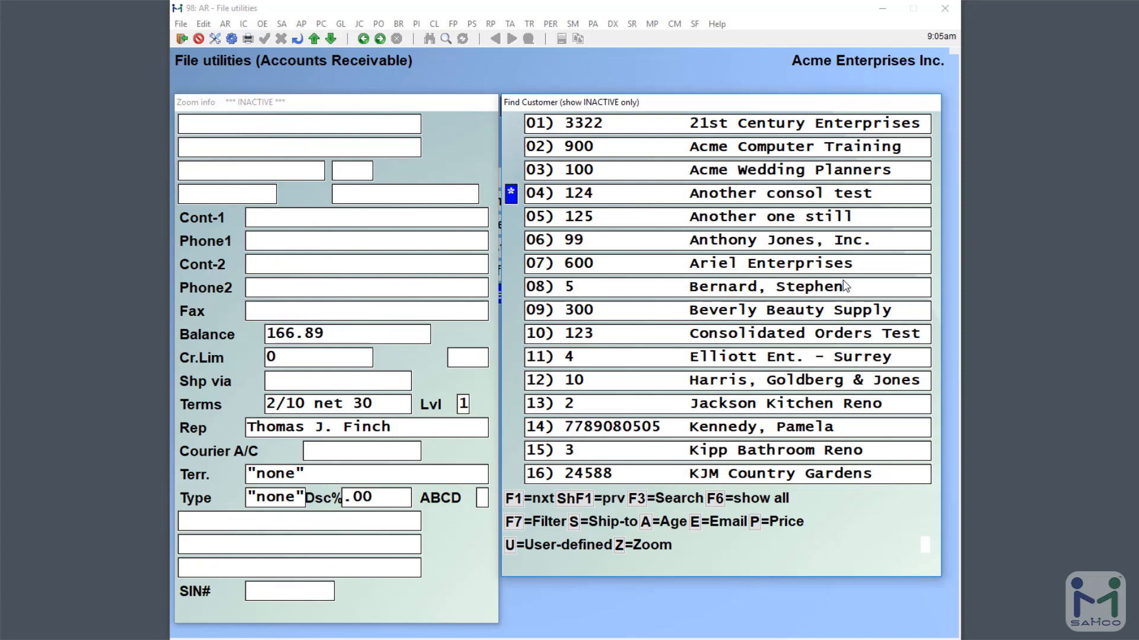
key(Up)
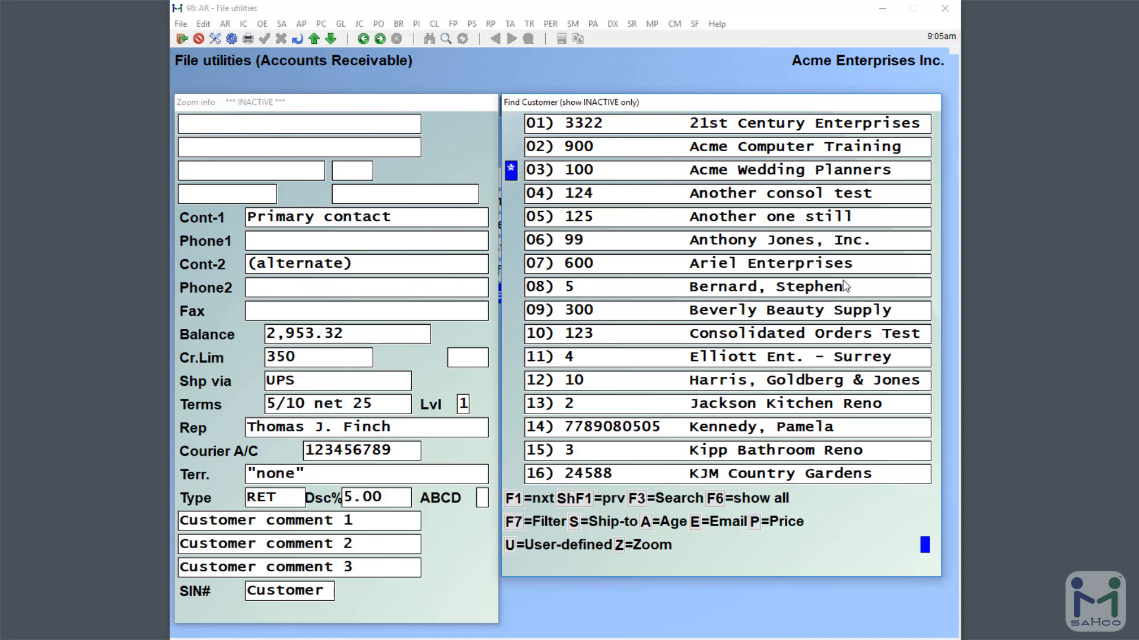
key(Escape)
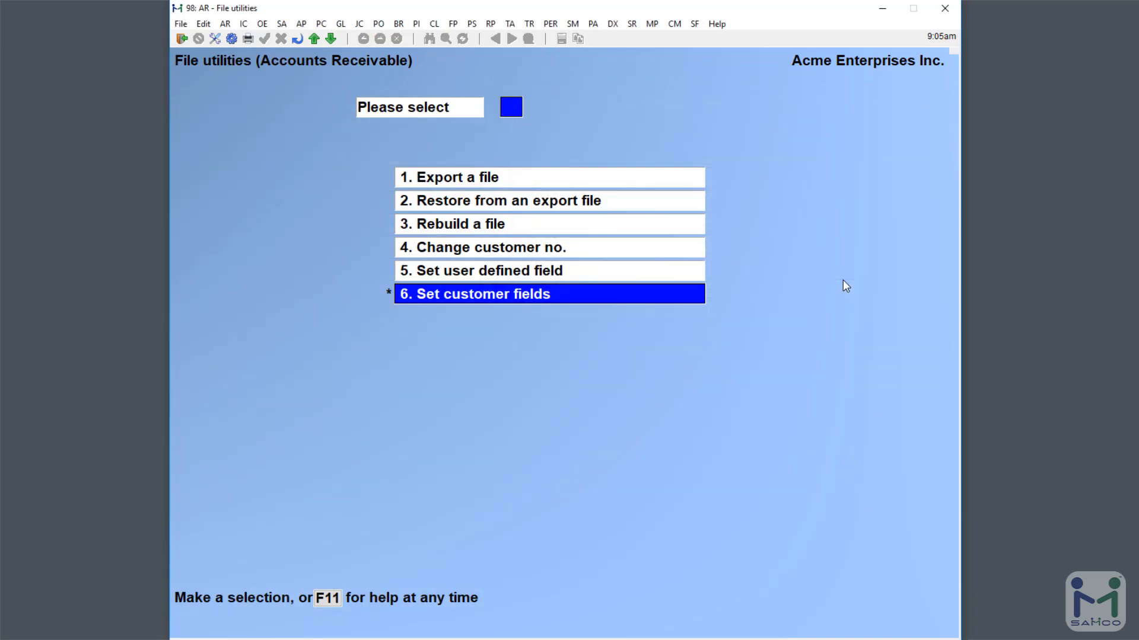